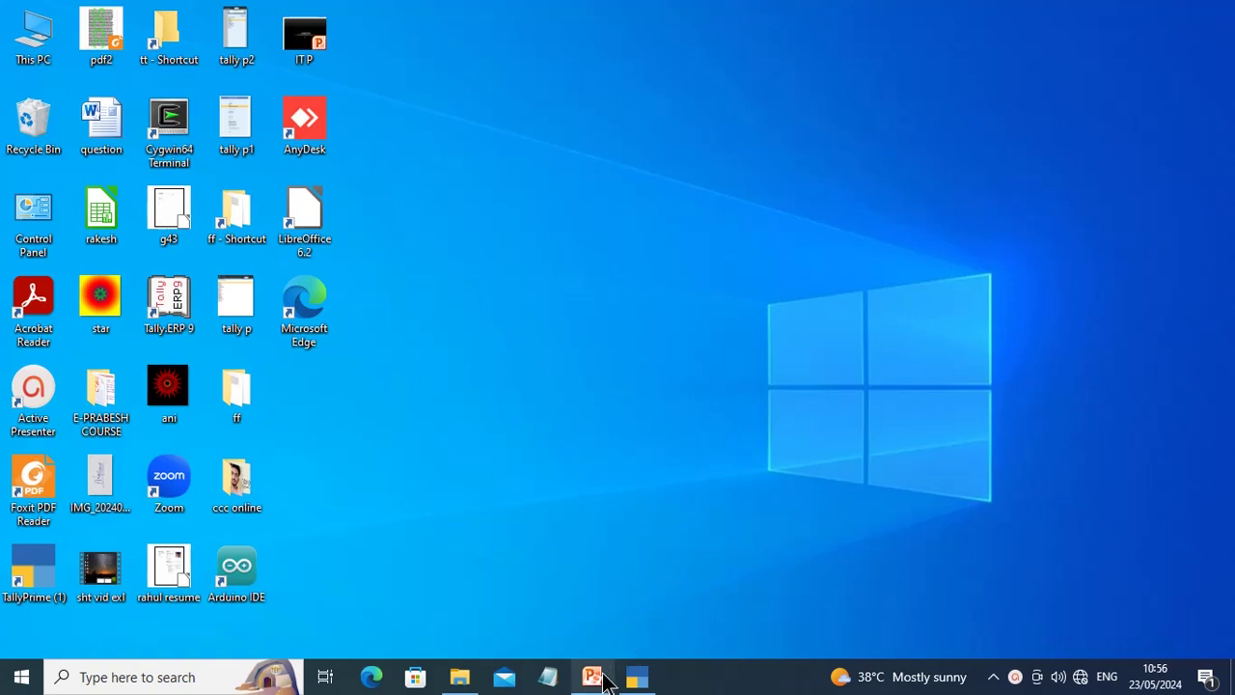
Switch to the PowerPoint presentation and review slides 23 to 26 covering the purchase transaction, its journal entry and the credit memo.
click(594, 677)
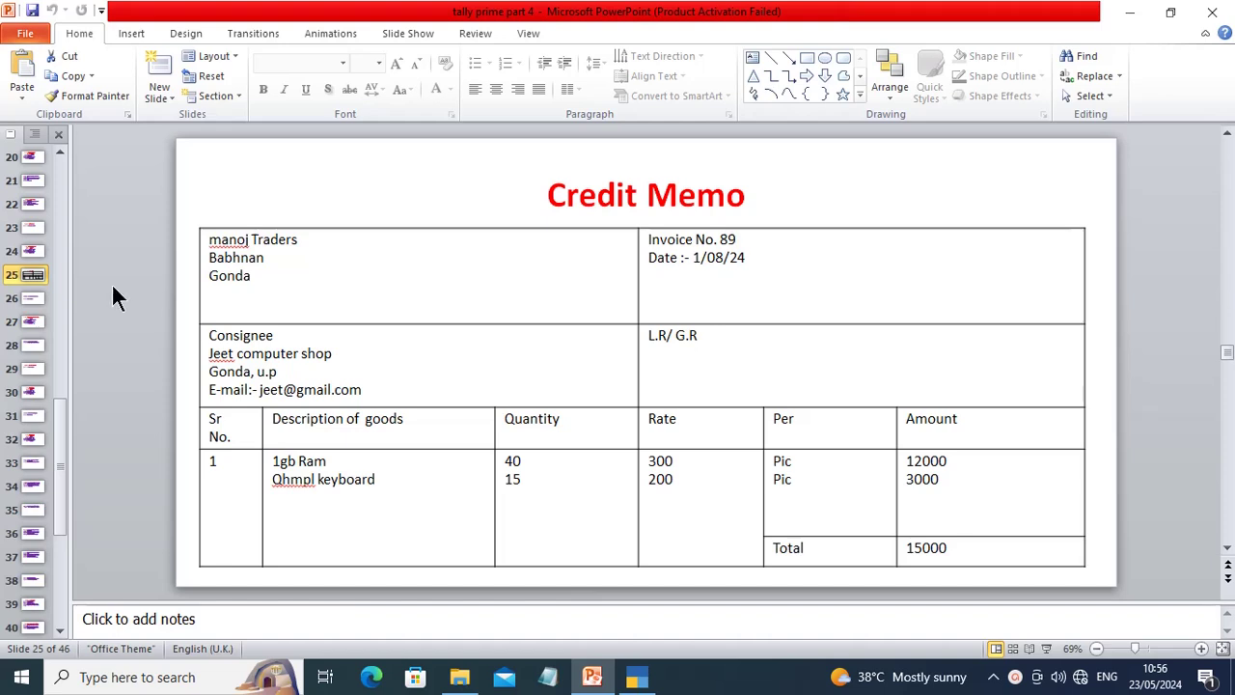
click(35, 228)
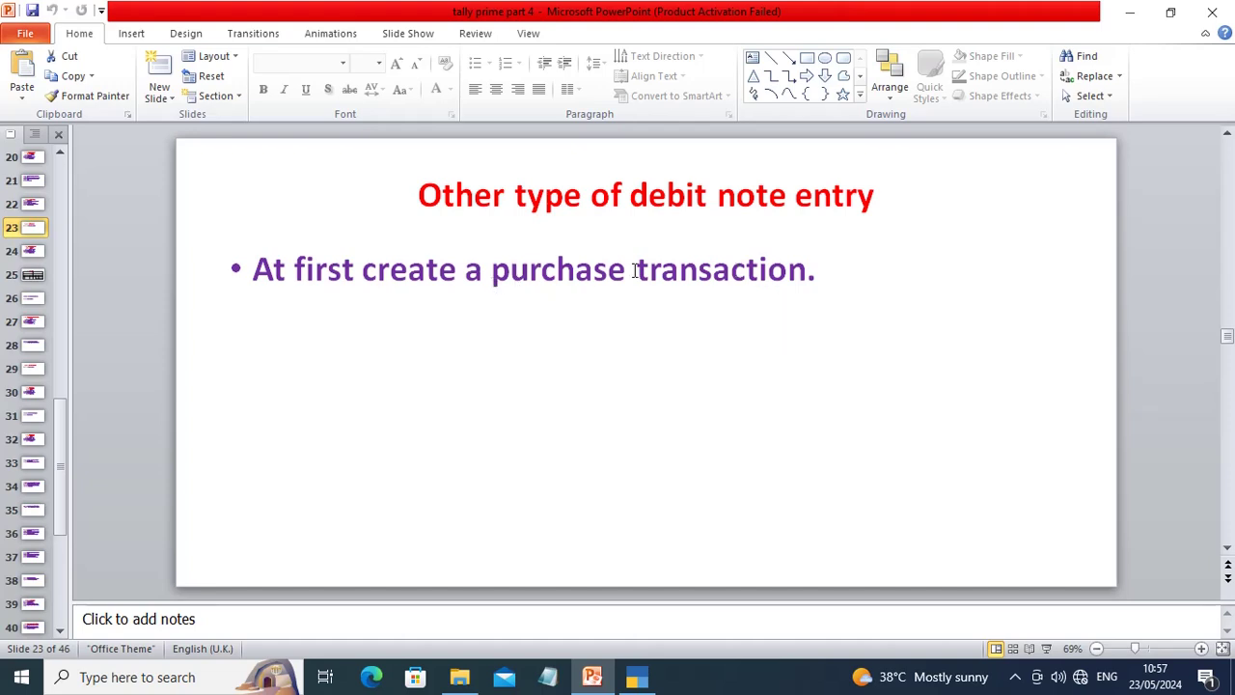
click(35, 255)
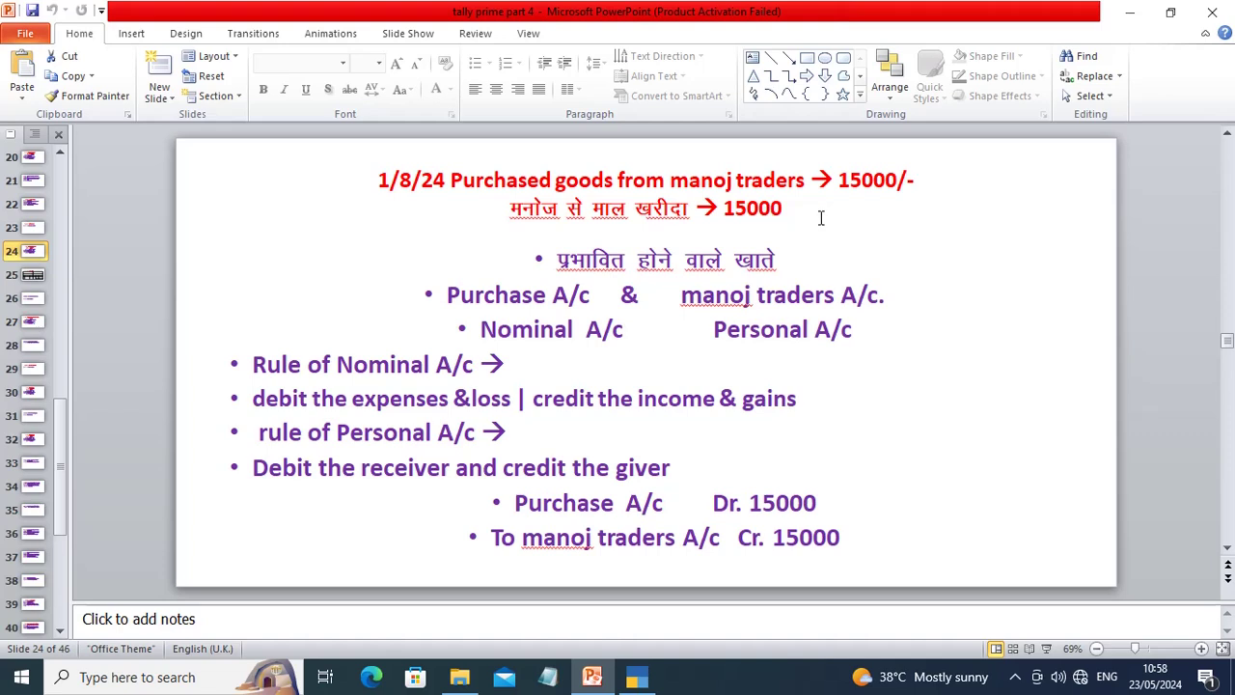
click(32, 274)
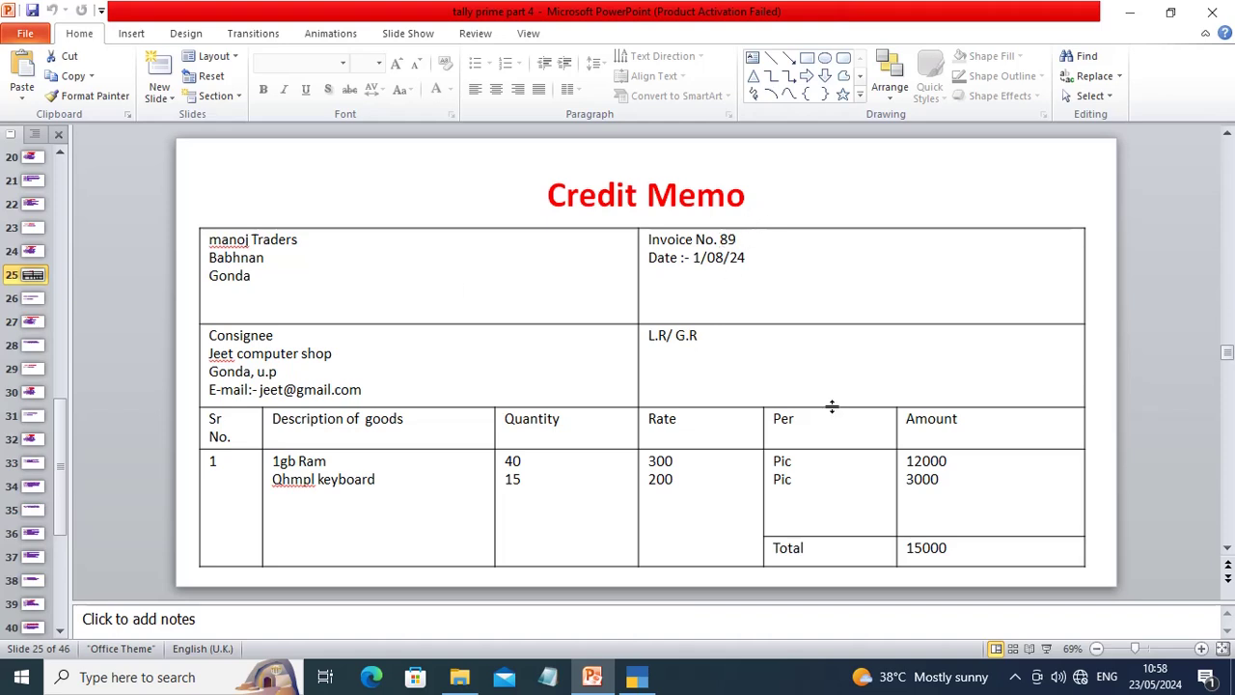
click(31, 299)
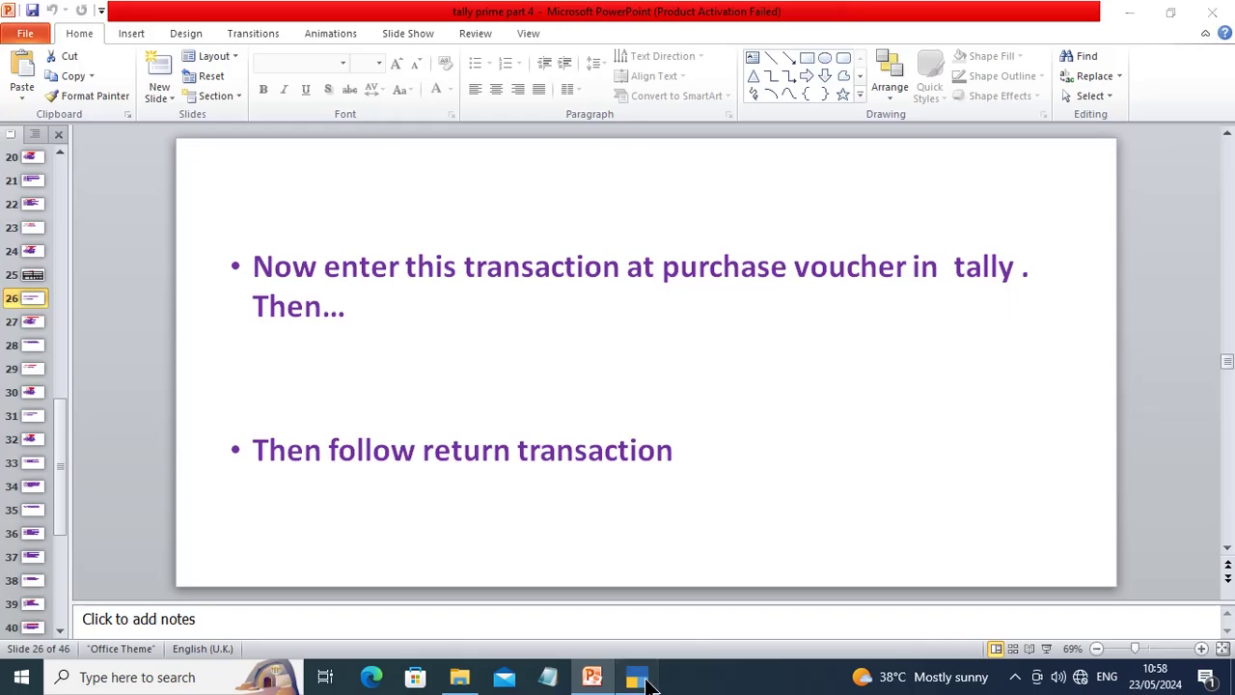
Switch to TallyPrime and examine the detailed Balance Sheet's debtors, creditors, bank, cash and closing stock figures.
click(645, 673)
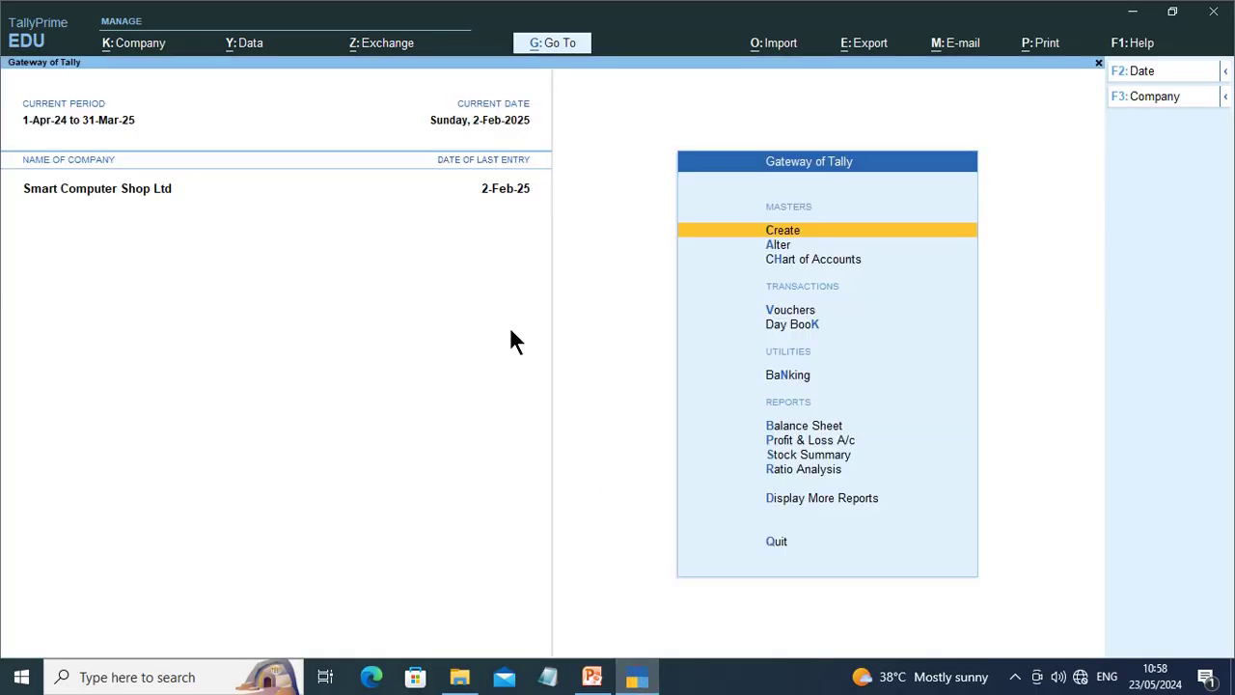
click(787, 425)
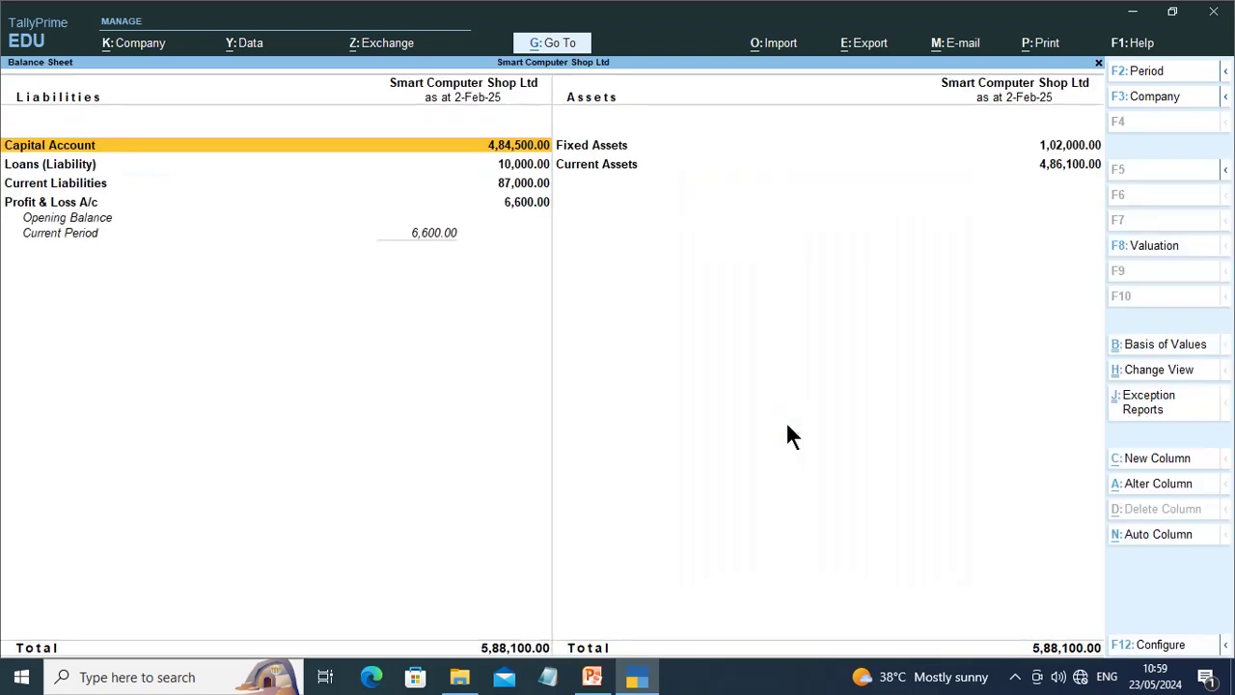
key(alt+F5)
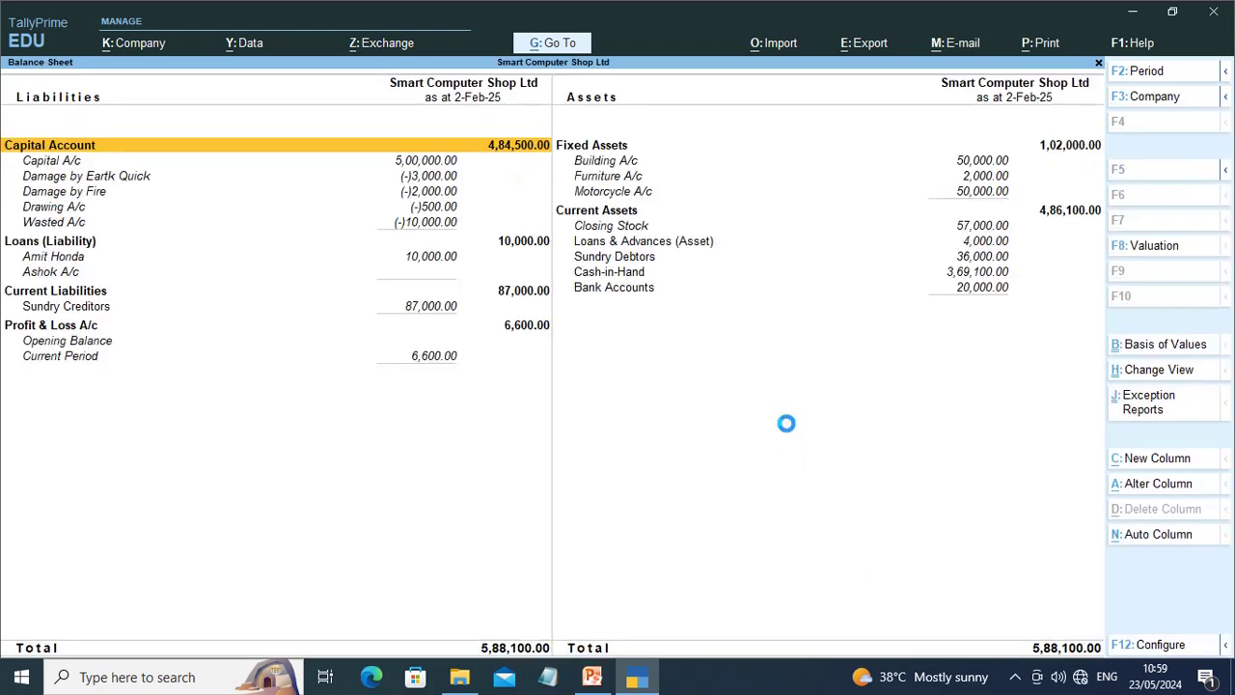
click(636, 256)
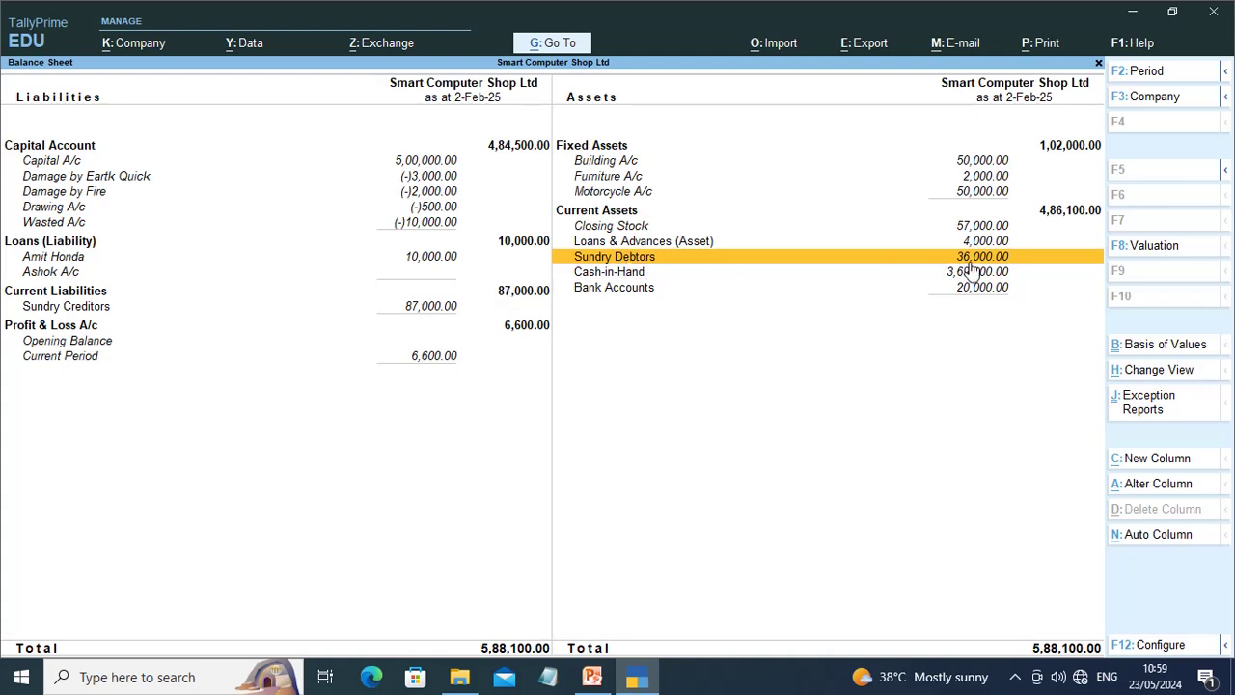
click(93, 308)
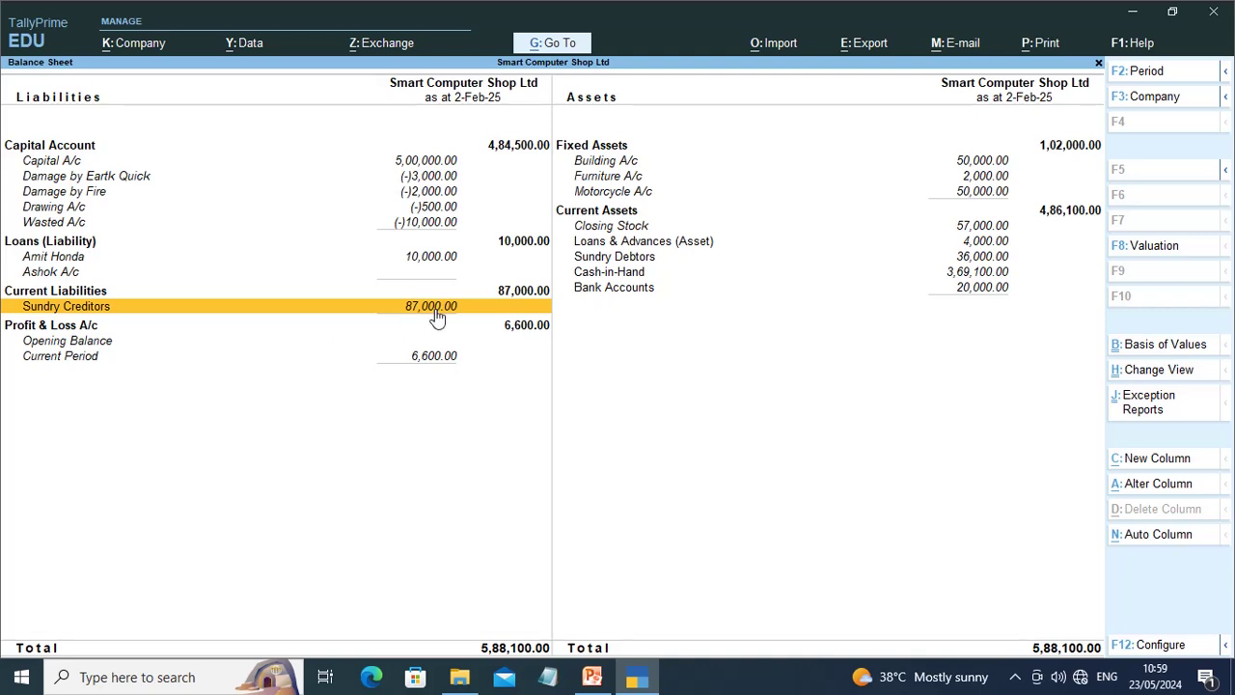
click(618, 290)
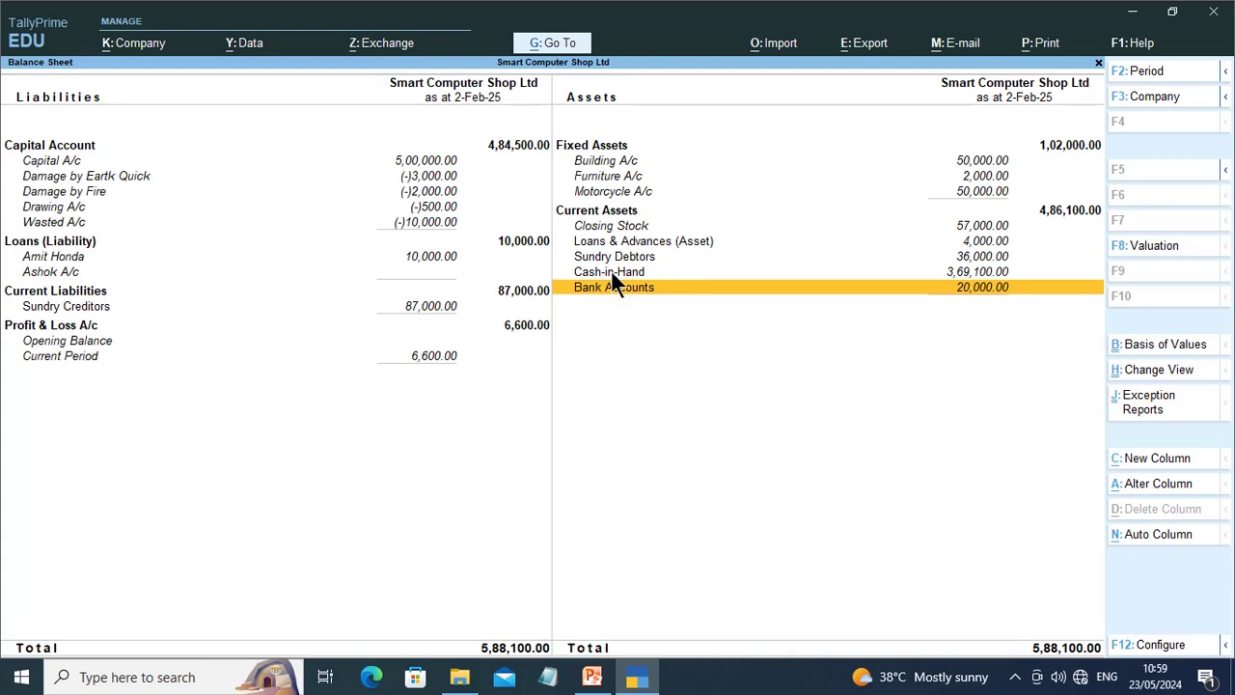
click(610, 271)
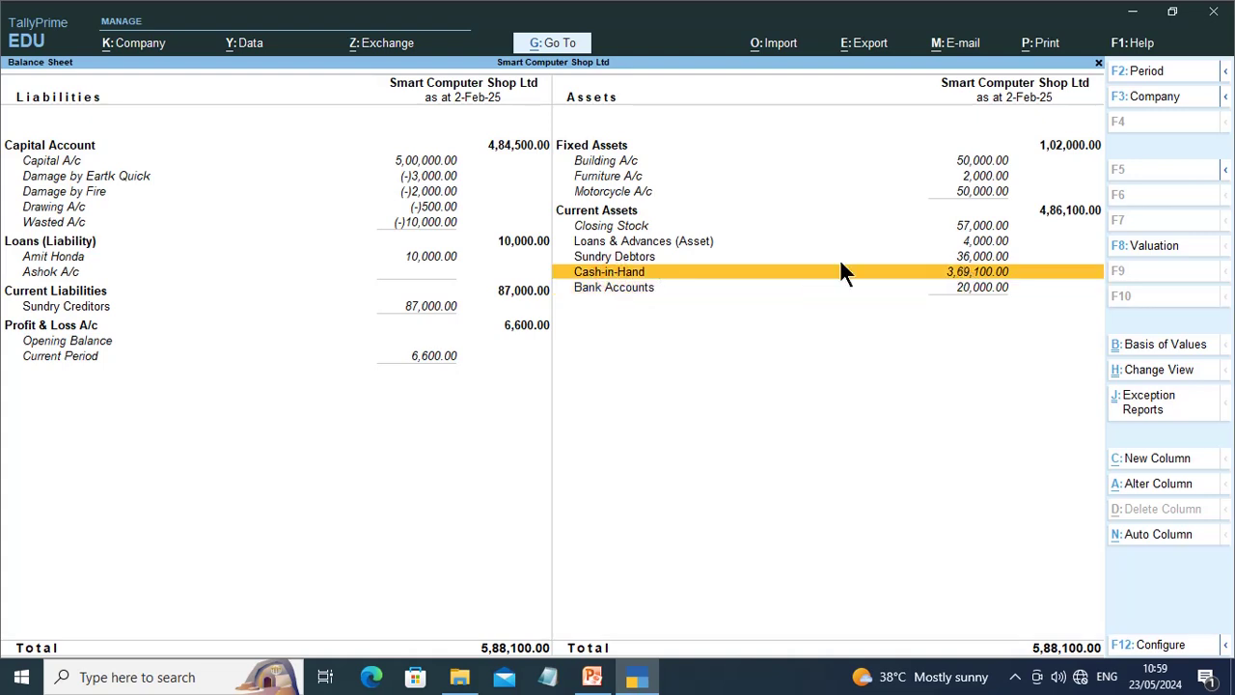
click(631, 228)
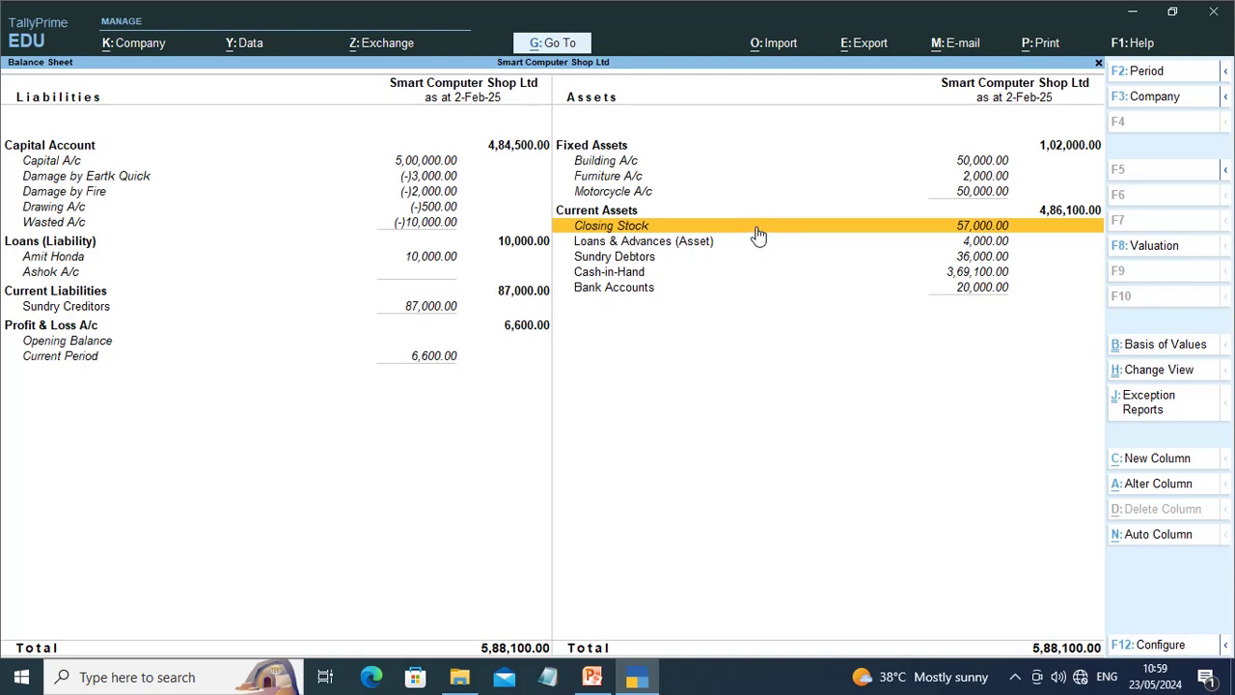
key(Escape)
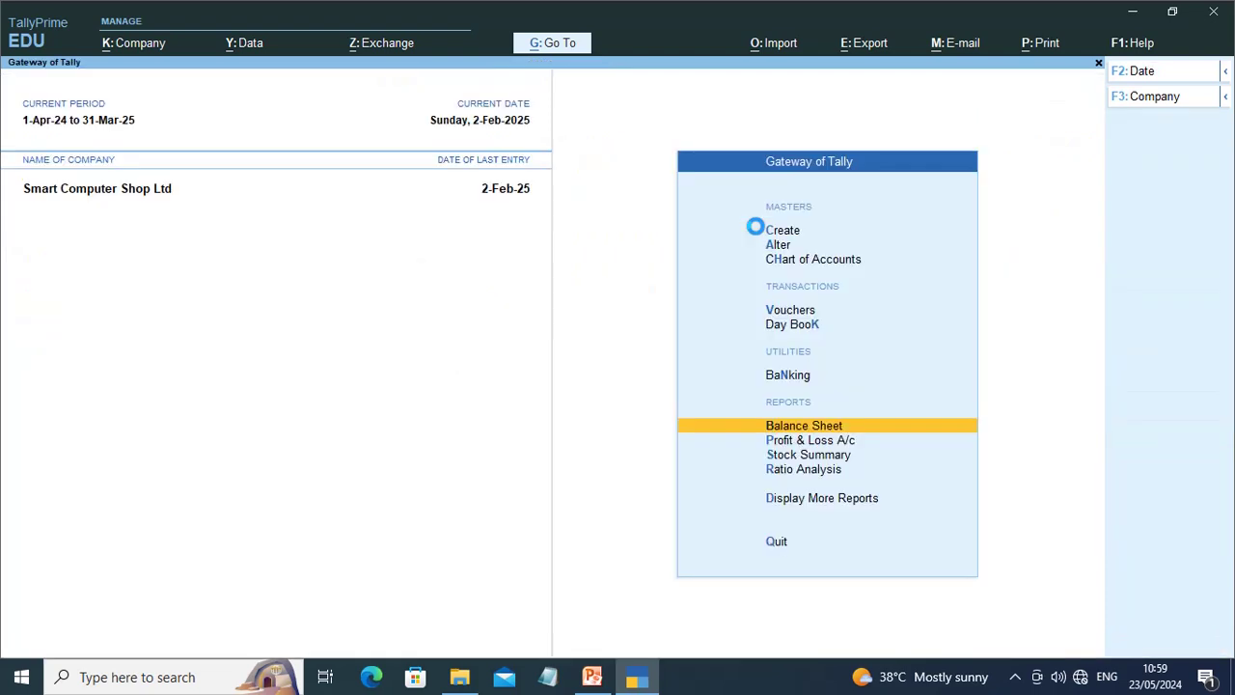
Start a purchase voucher dated 1-8-24 and change its mode to As Voucher.
key(Up)
key(Up)
key(Up)
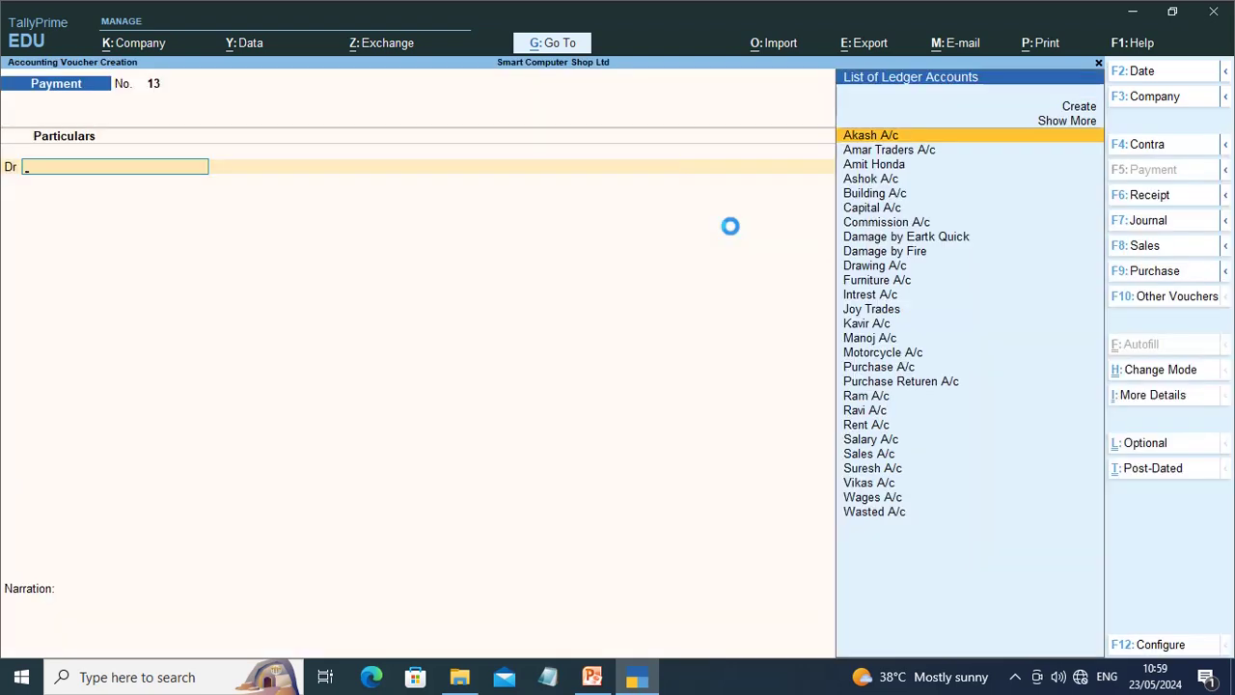
key(F9)
key(F2)
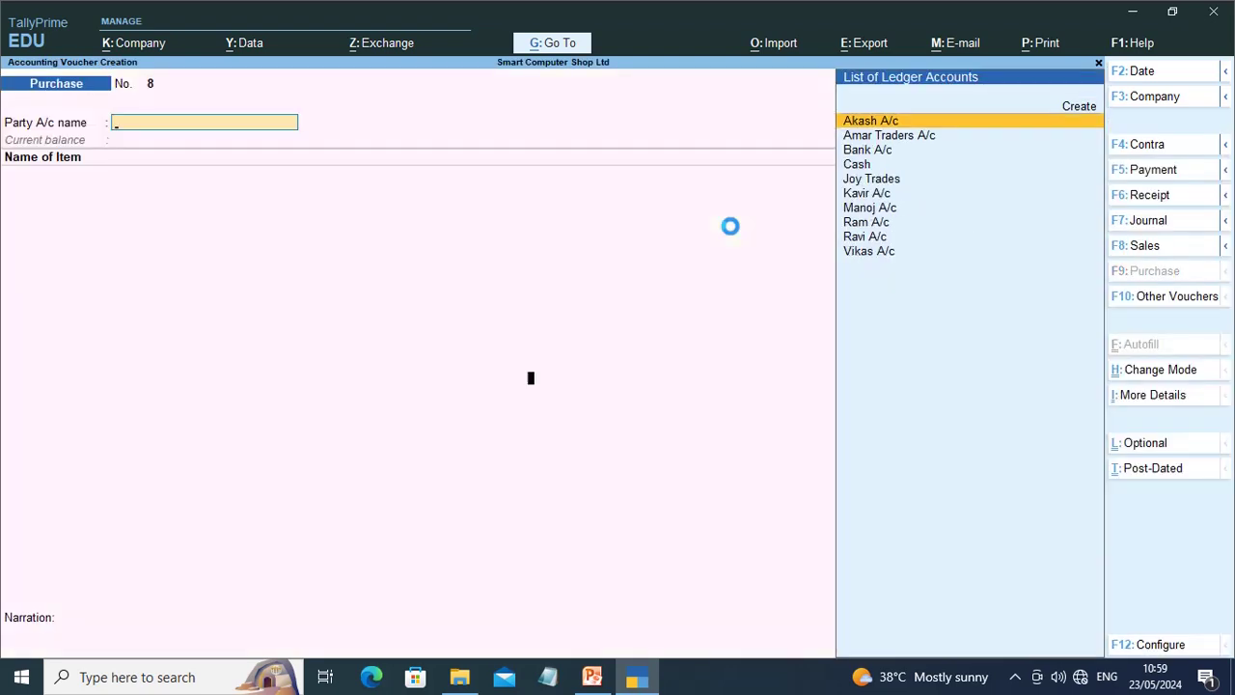
text(1)
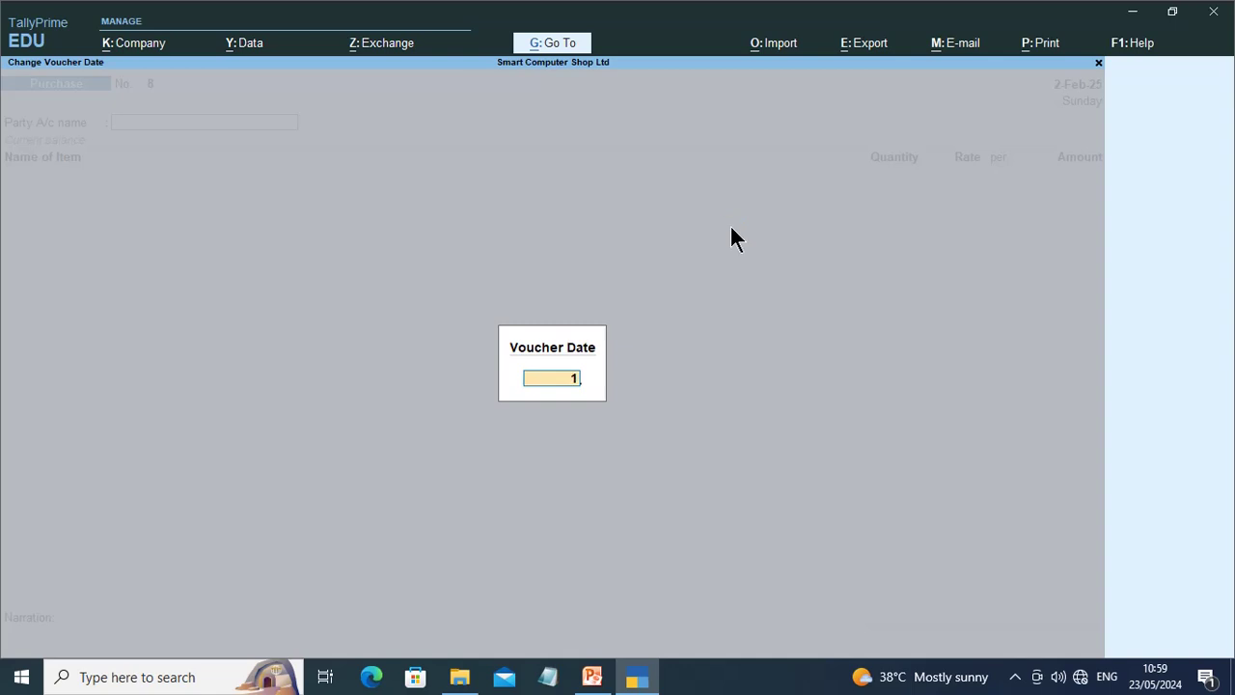
text( 8 24)
key(Return)
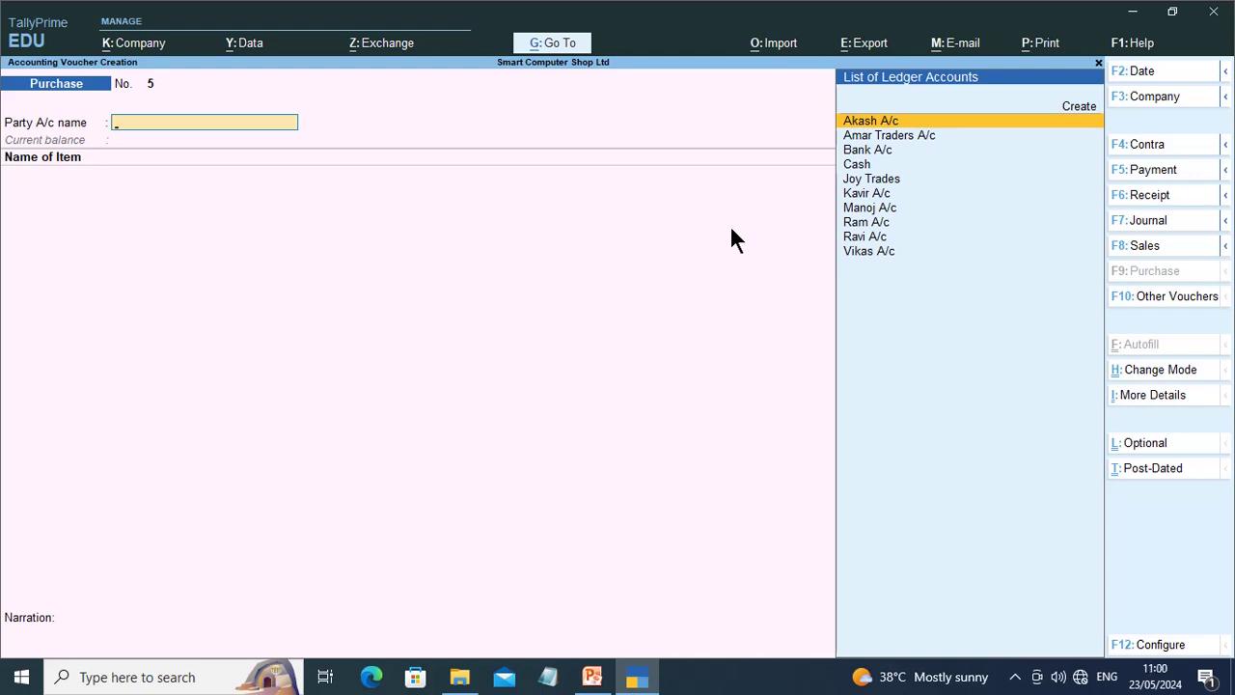
click(1170, 369)
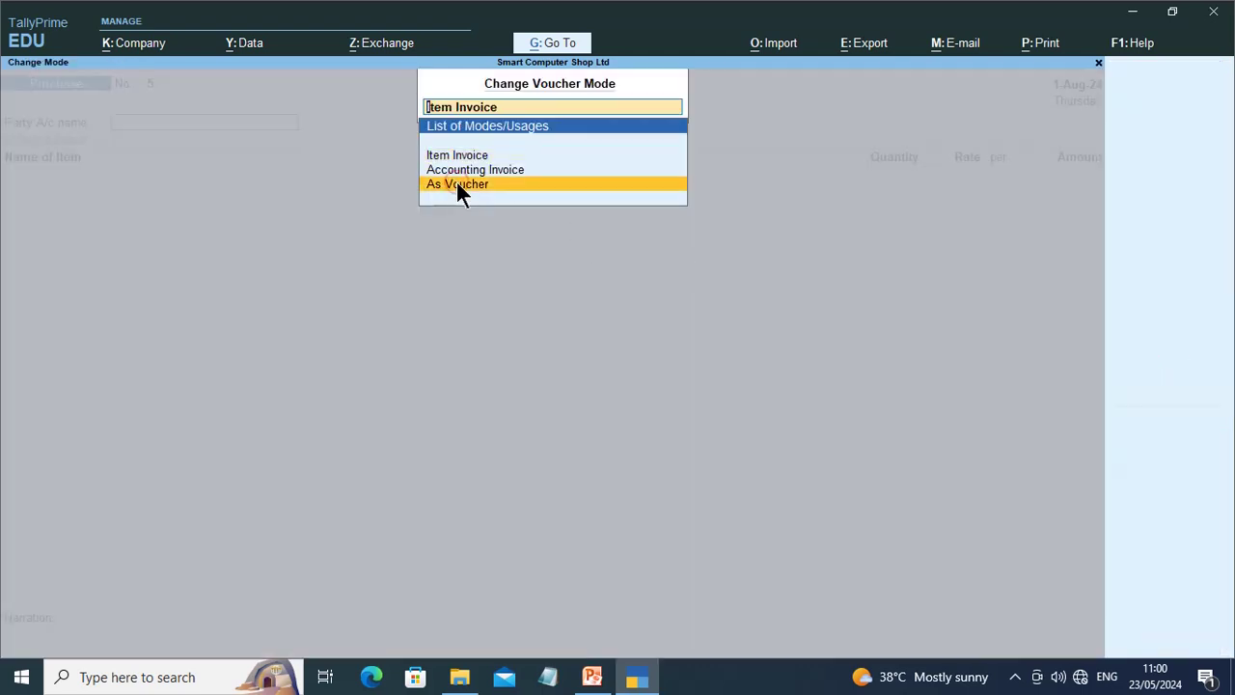
click(457, 185)
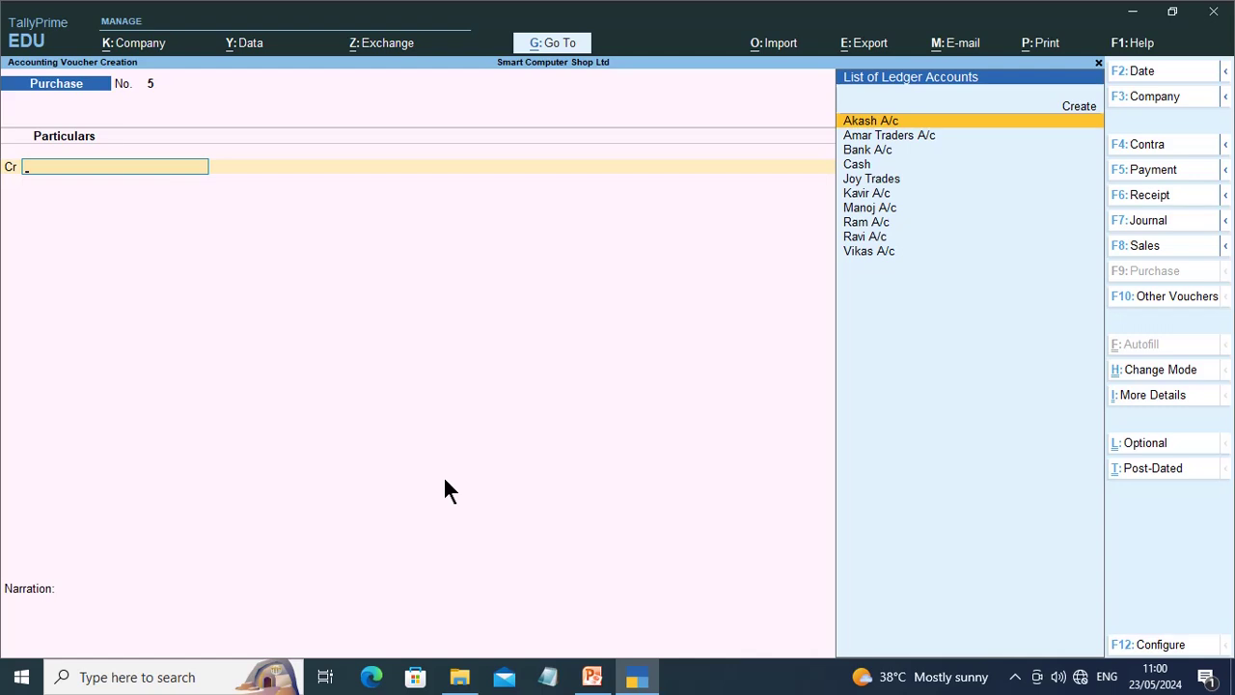
Start a new ledger from the voucher's credit line, enter the supplier's account name and leave the alias blank.
key(alt)
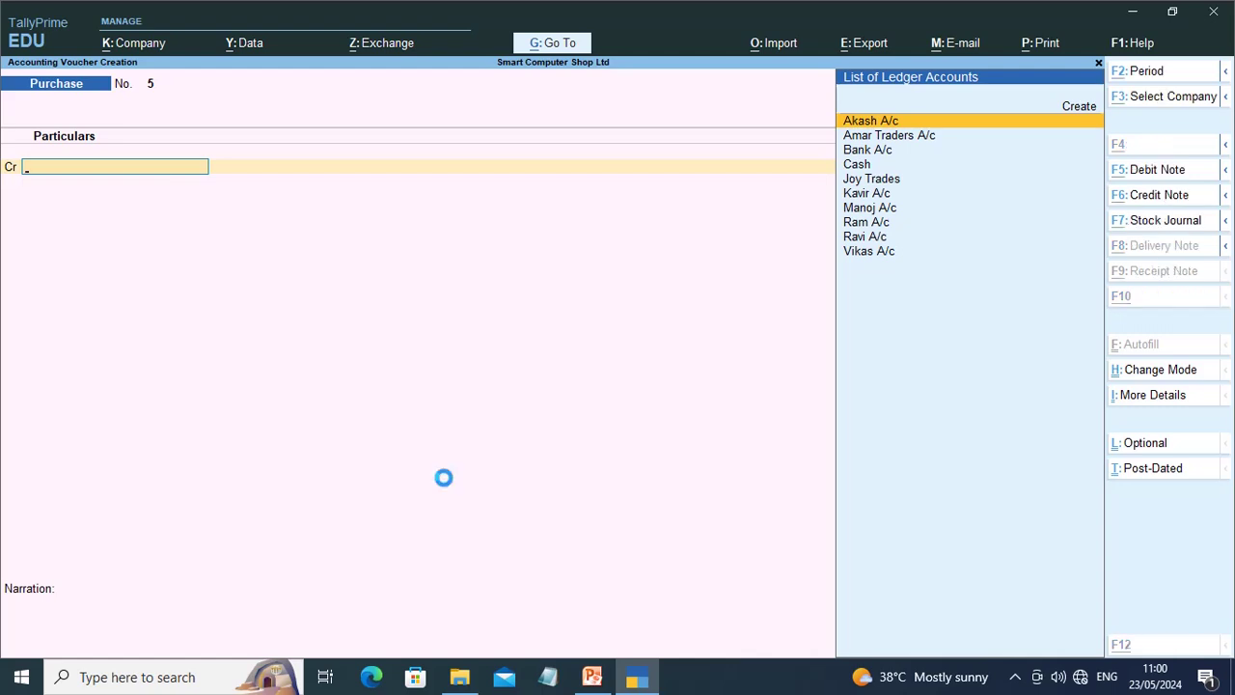
key(alt+c)
text(Mo)
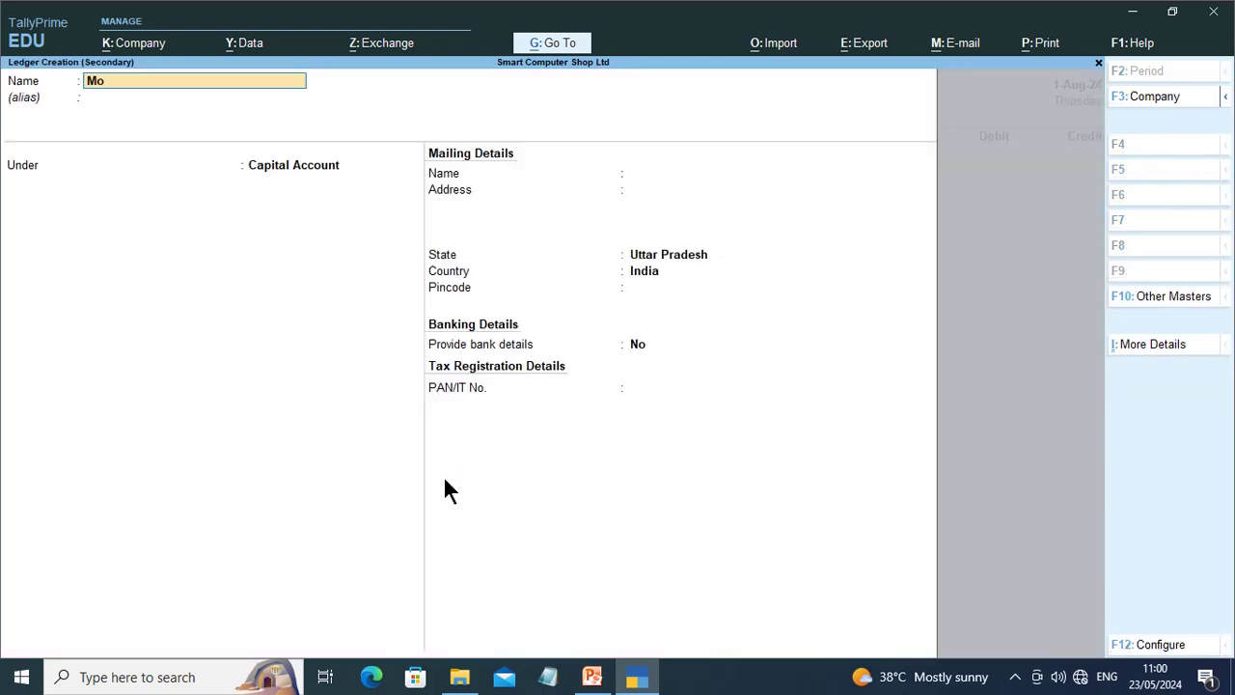
text(noj a/c)
key(Return)
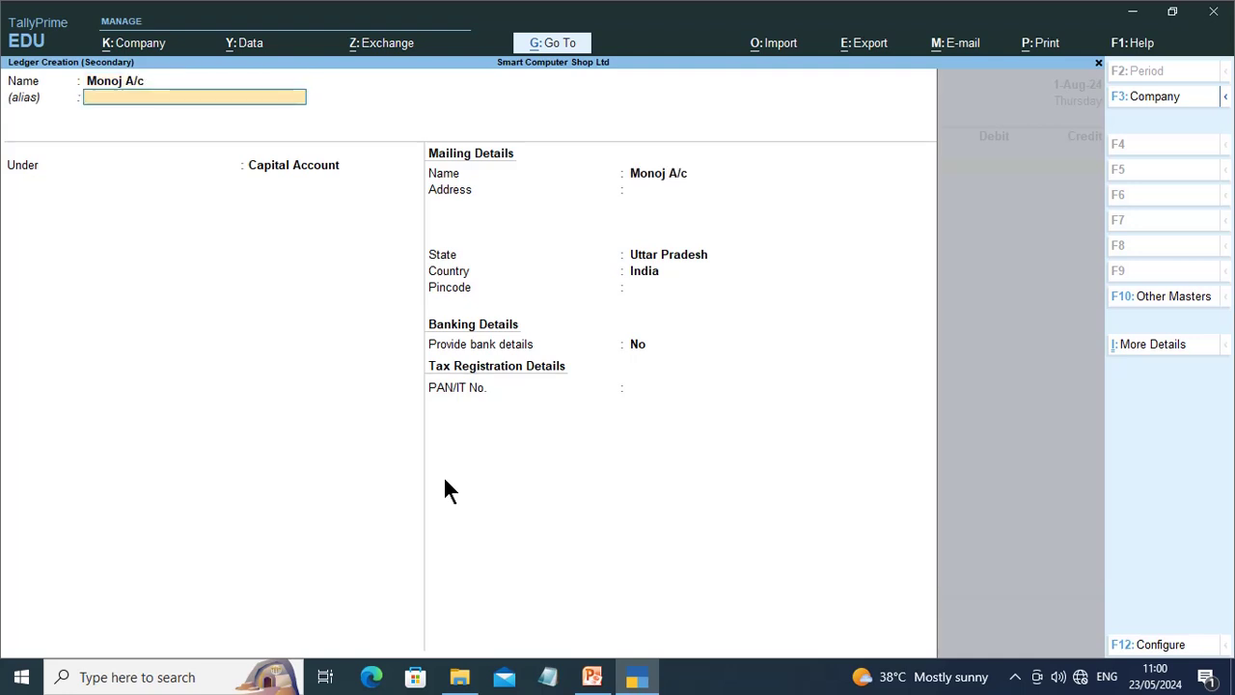
key(Return)
Place the new supplier ledger under the Sundry Creditors group.
text(D)
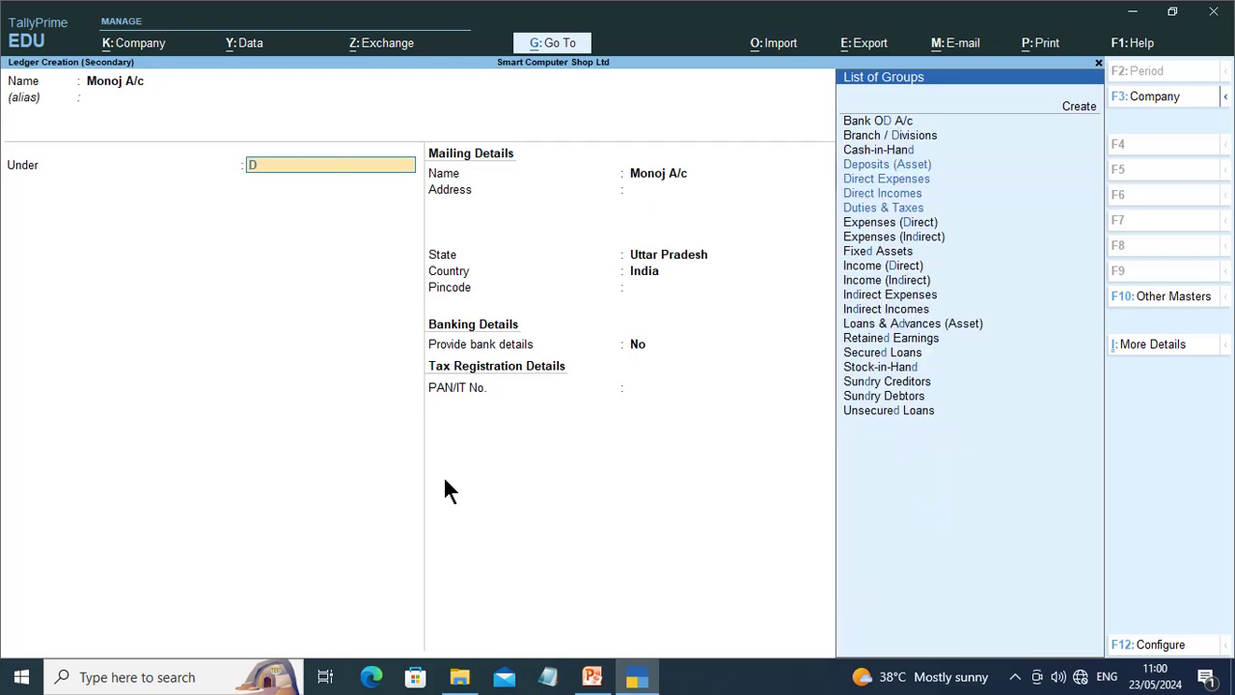
key(BackSpace)
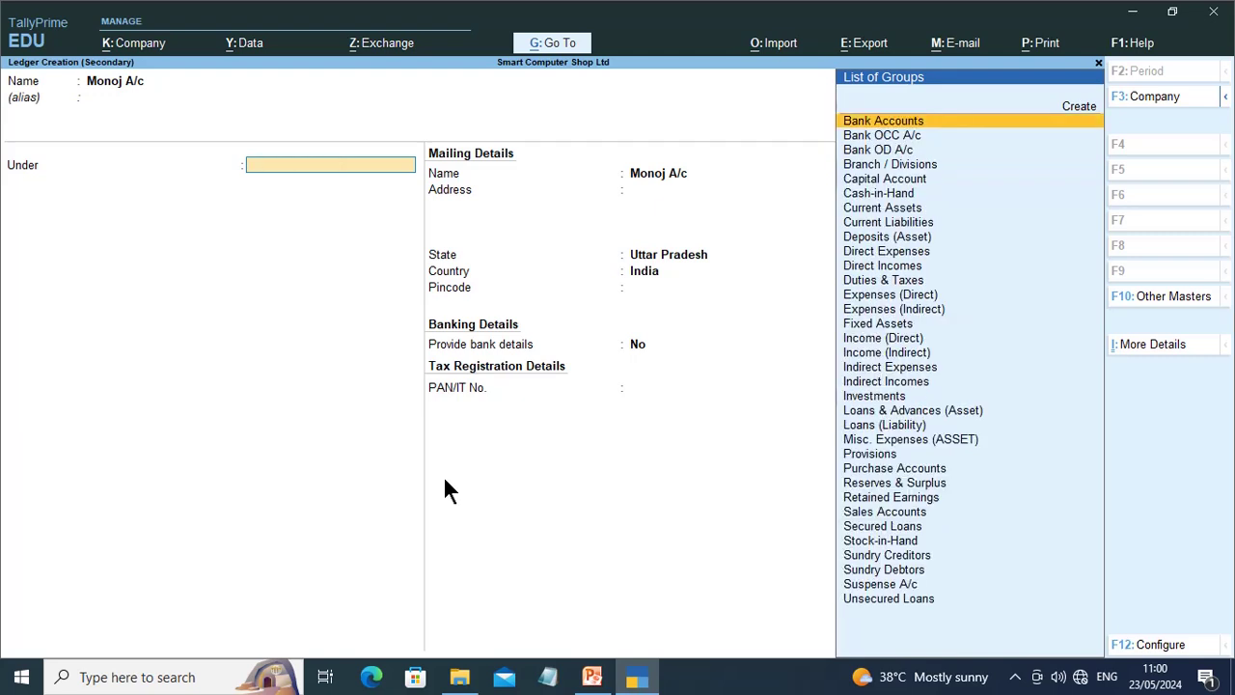
text(S)
key(Up)
key(Up)
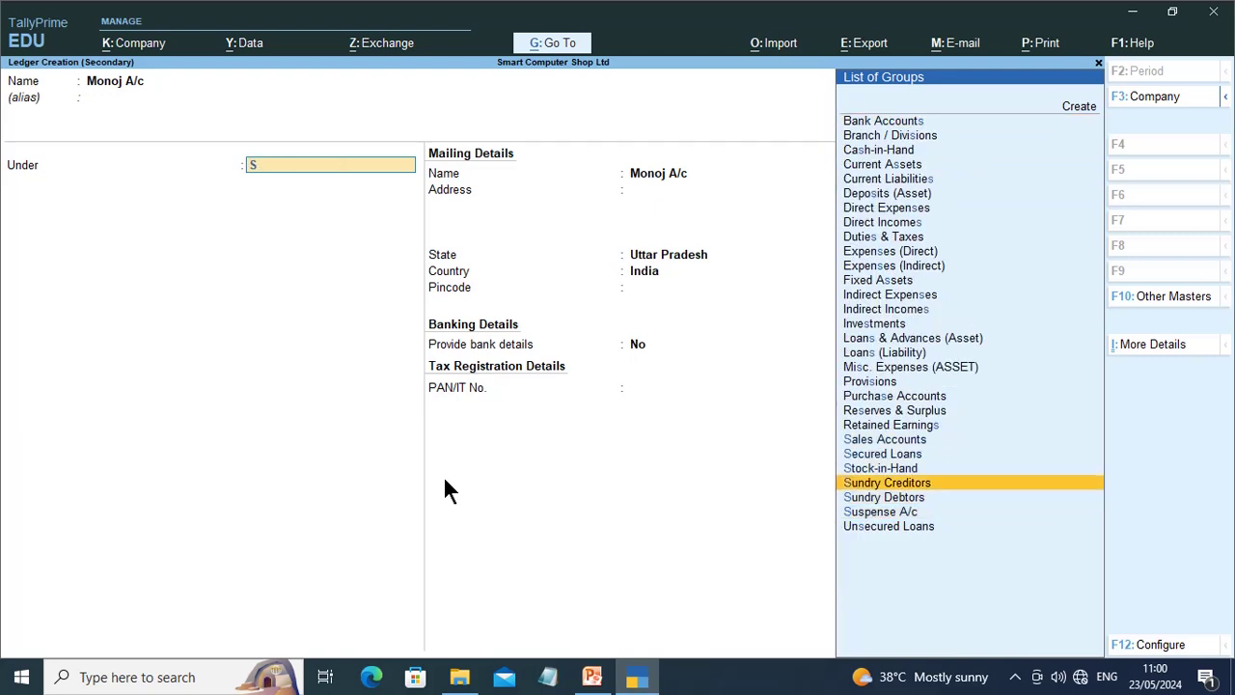
key(Return)
Keep bill-by-bill balances and the default mailing, bank and tax details, and save the supplier ledger into the voucher's credit line.
key(Return)
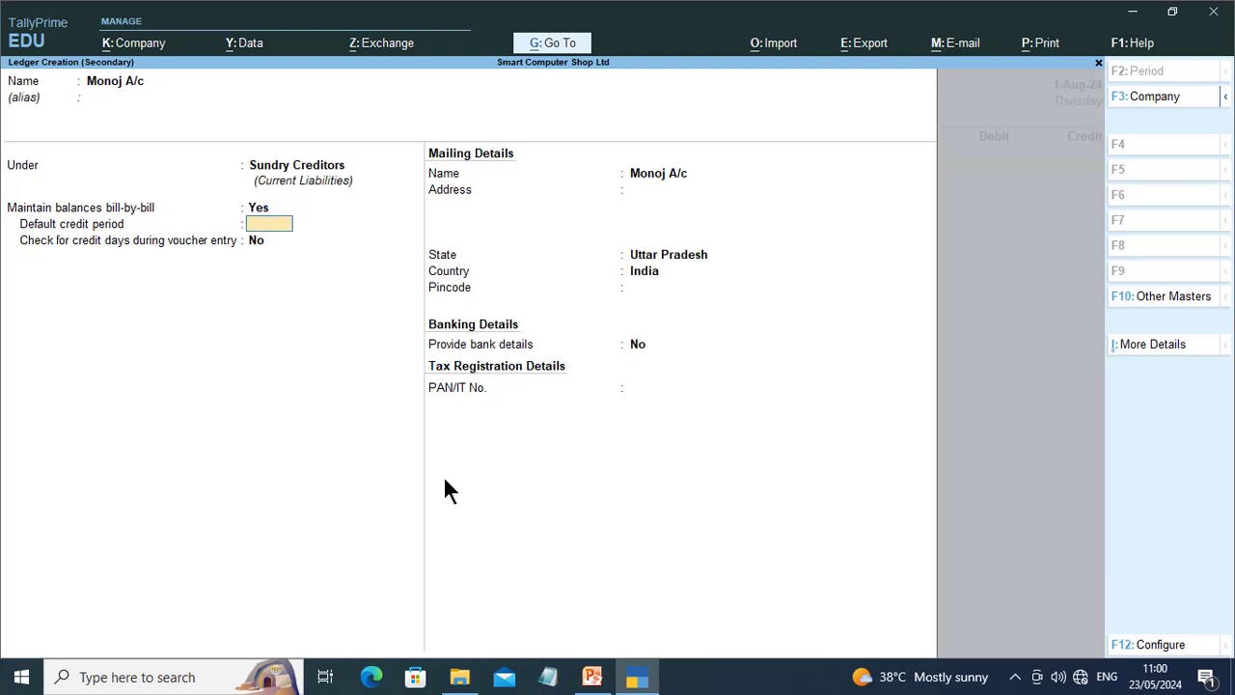
key(Return)
key(Return)
key(Return)
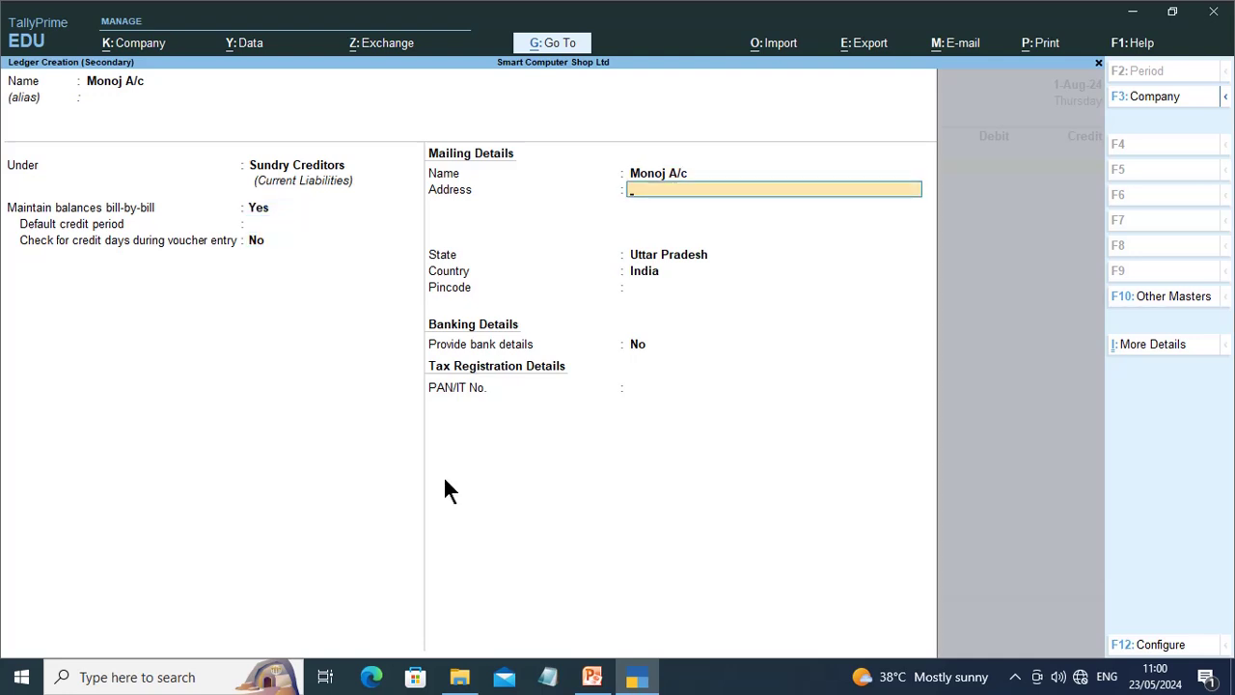
key(Return)
key(Return)
key(Return)
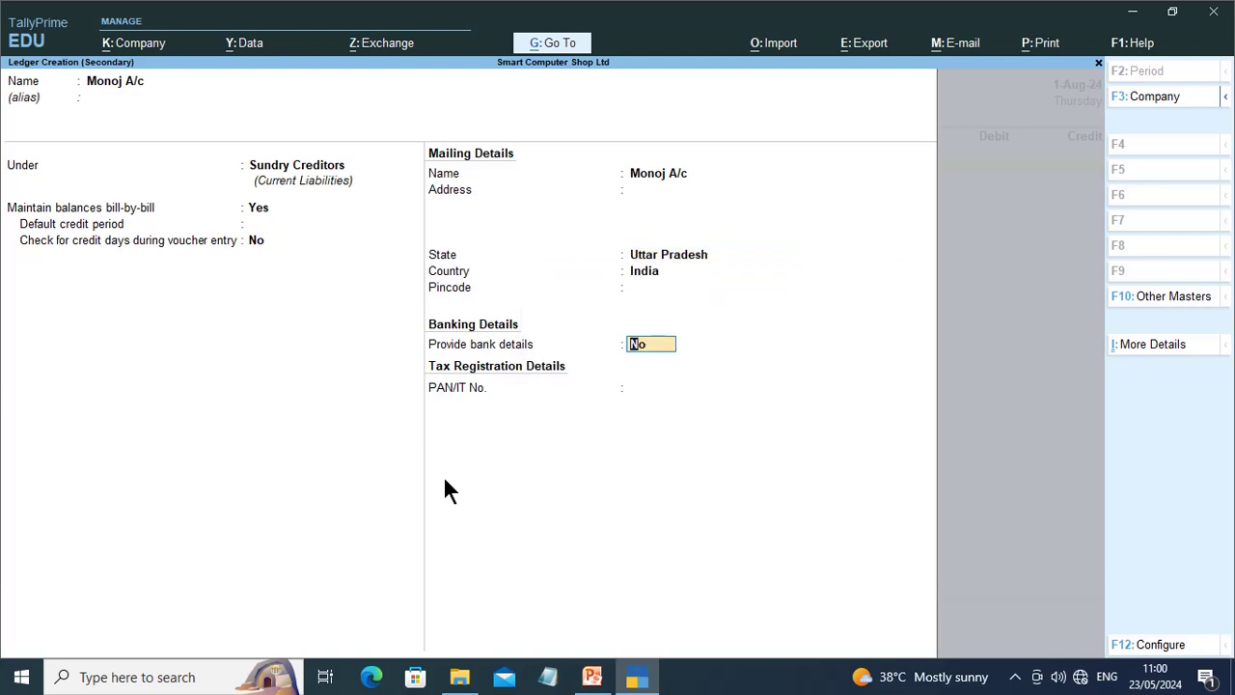
key(Return)
key(Return)
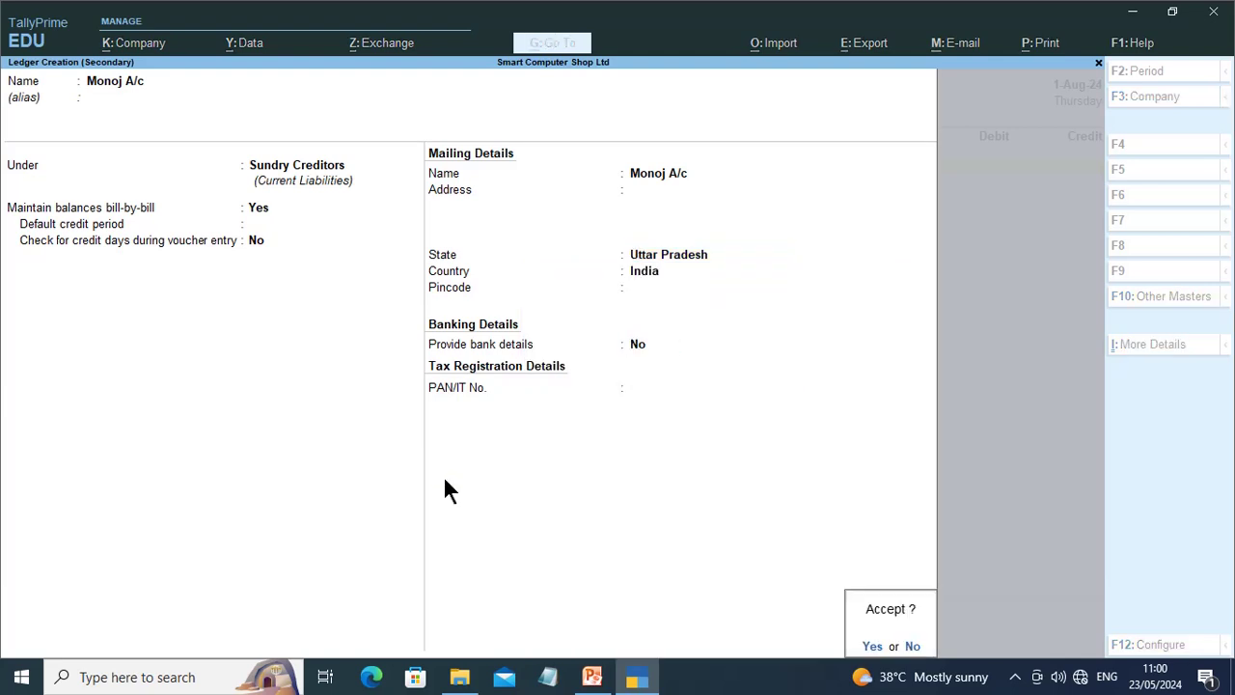
key(Return)
key(Return)
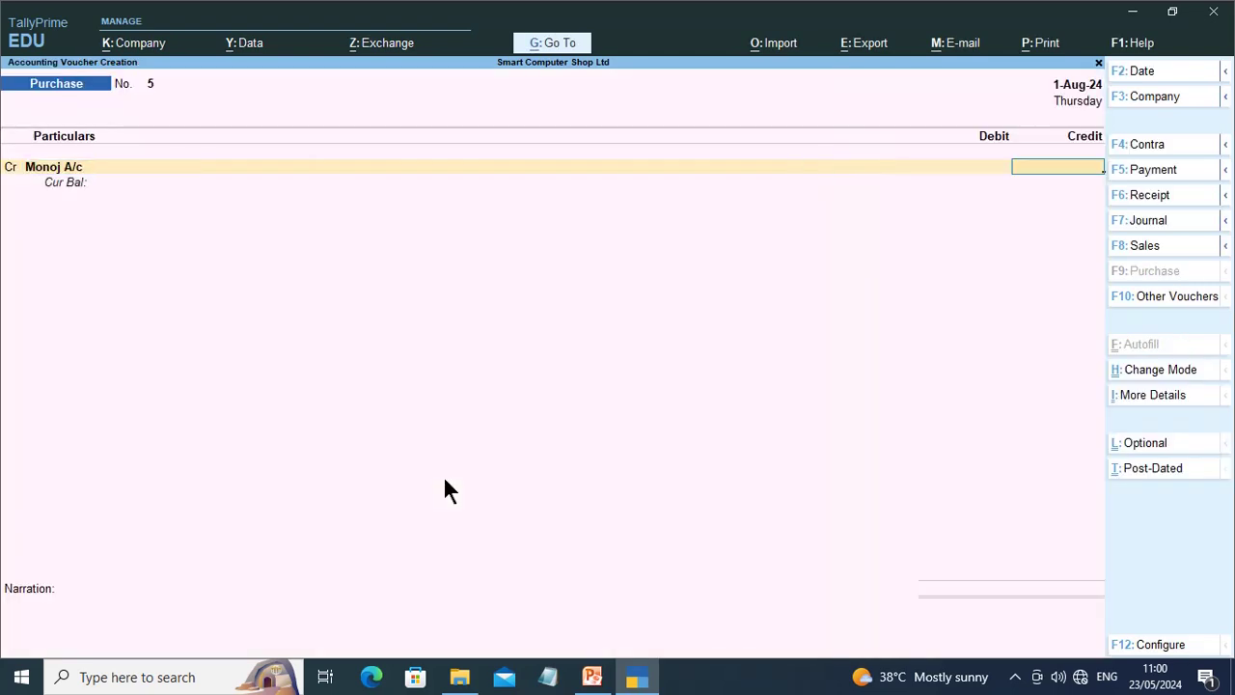
Credit the supplier with 15000 and allocate the amount as New Ref 5 without a due date.
text(15000)
key(Return)
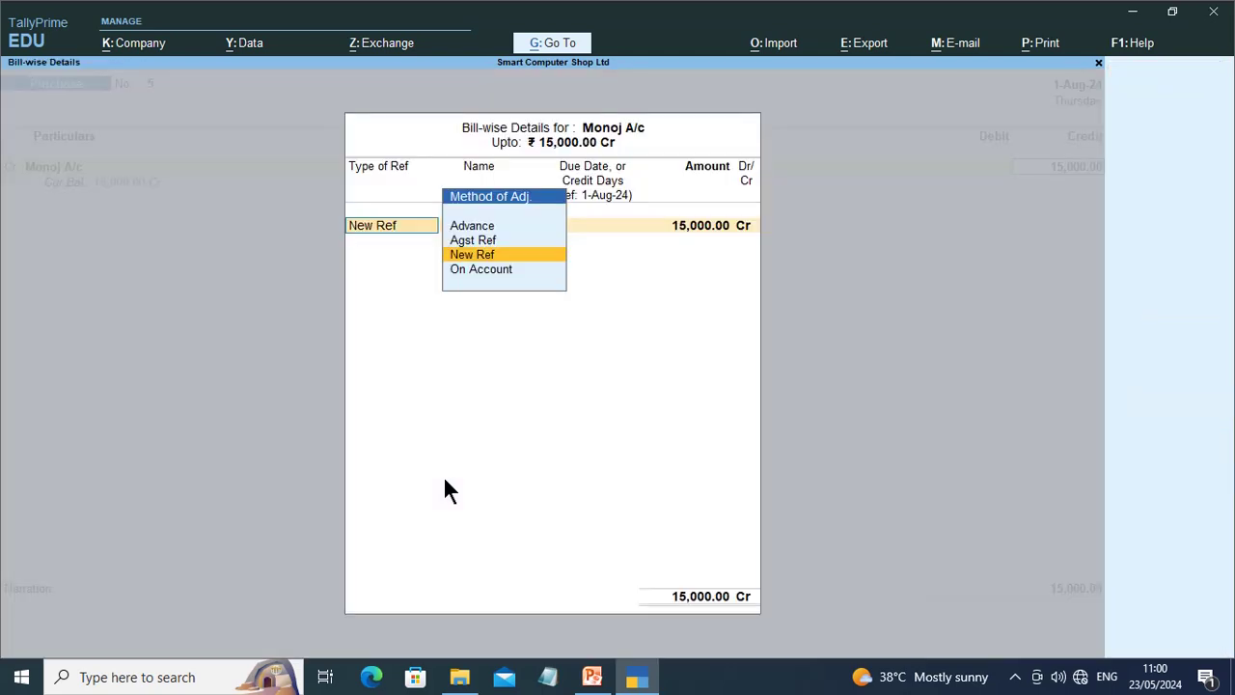
key(Return)
key(Return)
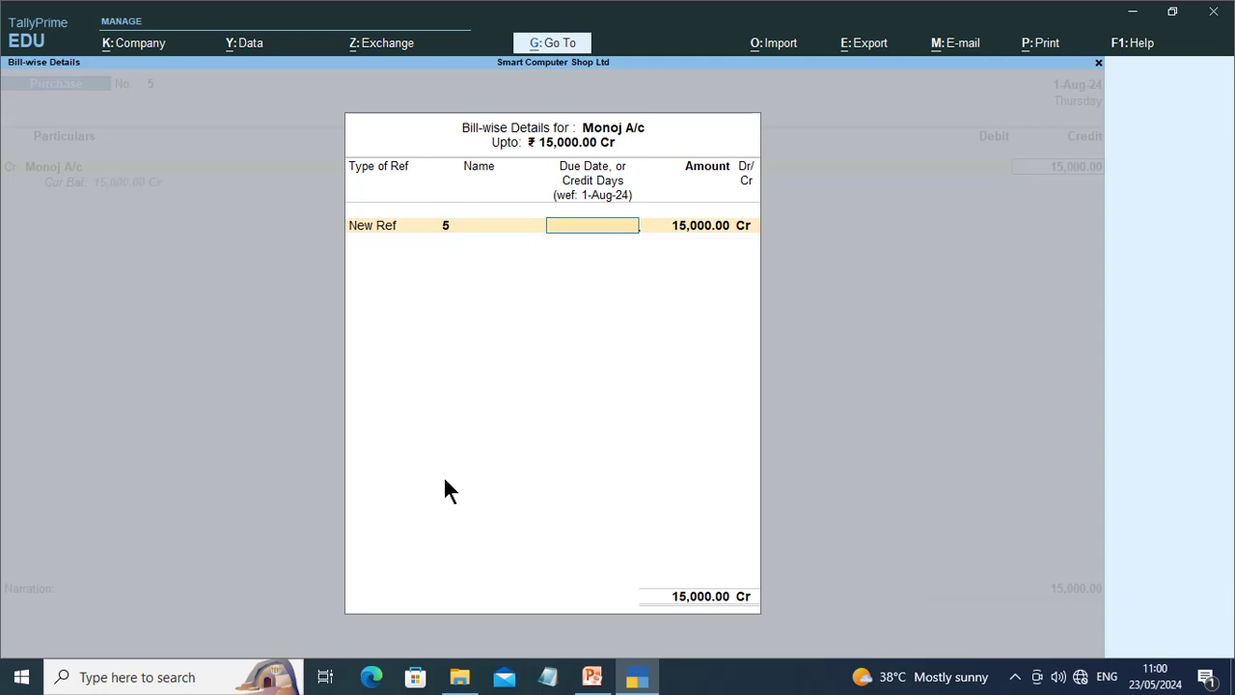
key(Return)
key(Return)
Finish the supplier's bill allocation, debit Purchase A/c with 15,000 and choose 1 Gb Ram as its first inventory item.
key(Return)
key(Return)
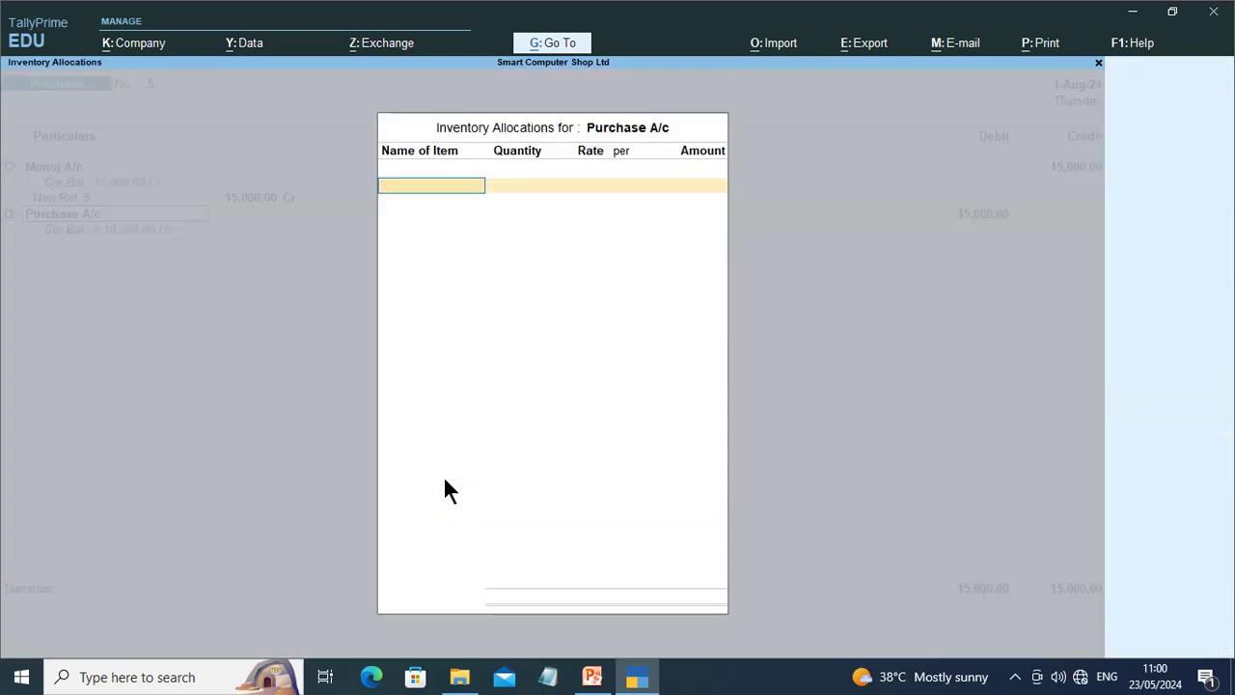
key(Escape)
key(Return)
text(1)
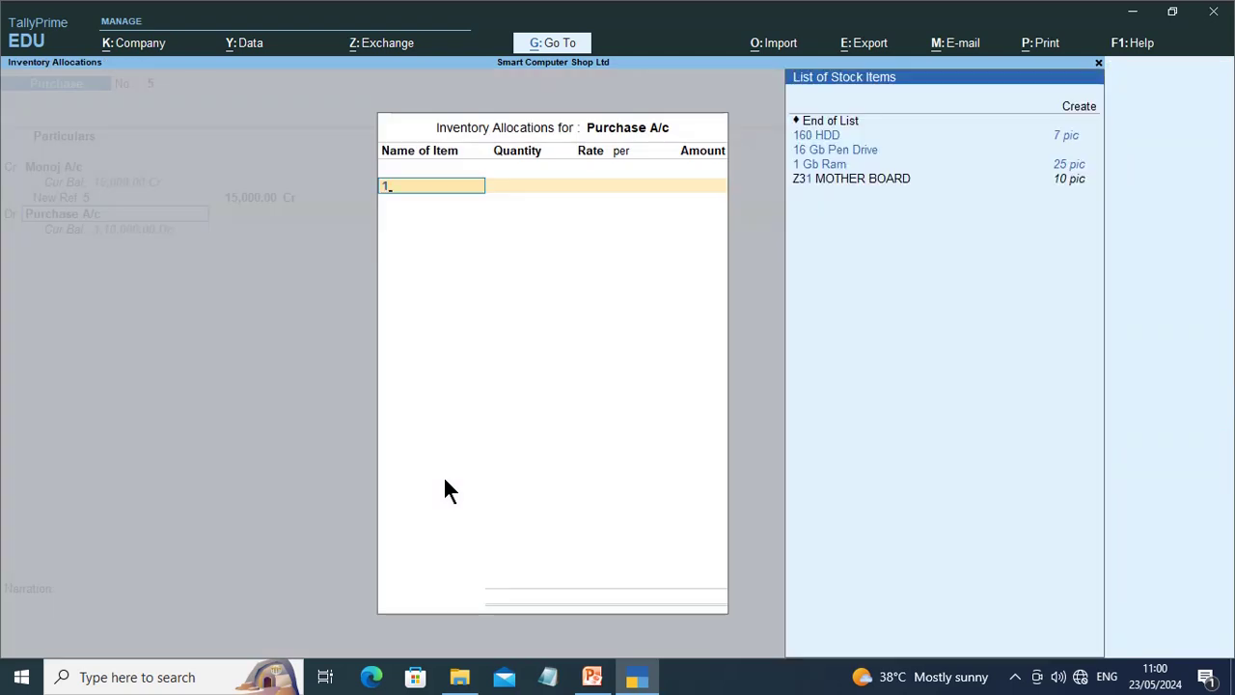
key(Down)
key(Down)
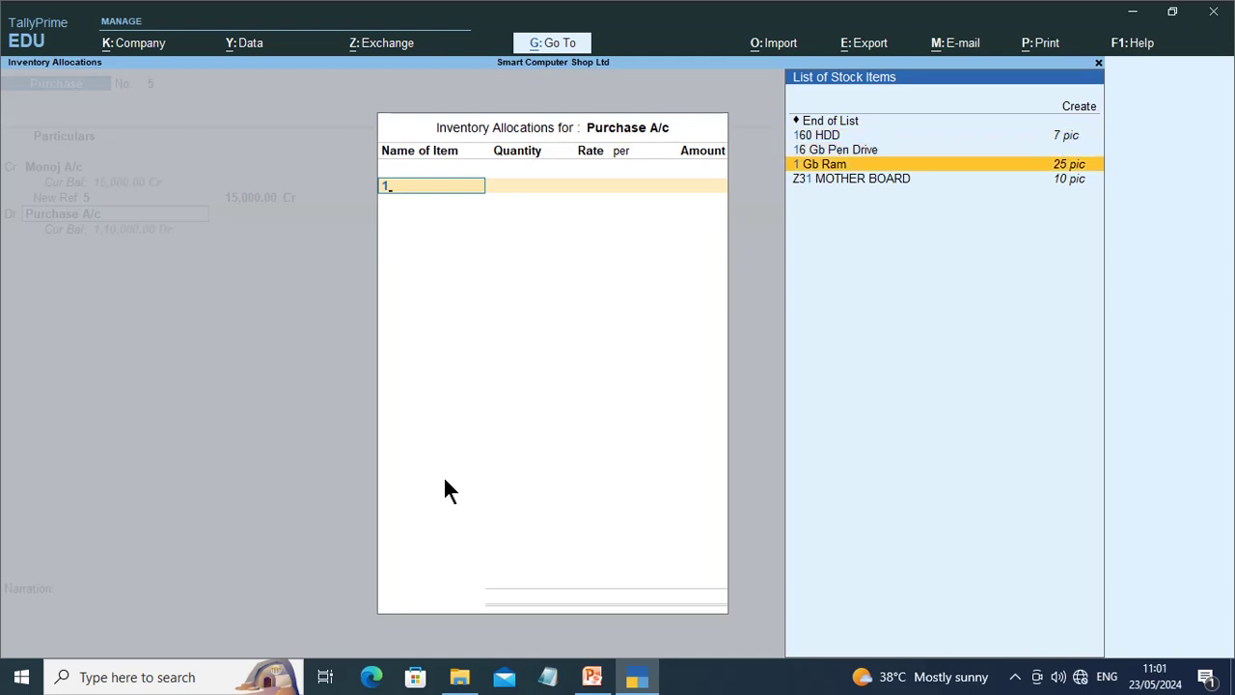
key(Return)
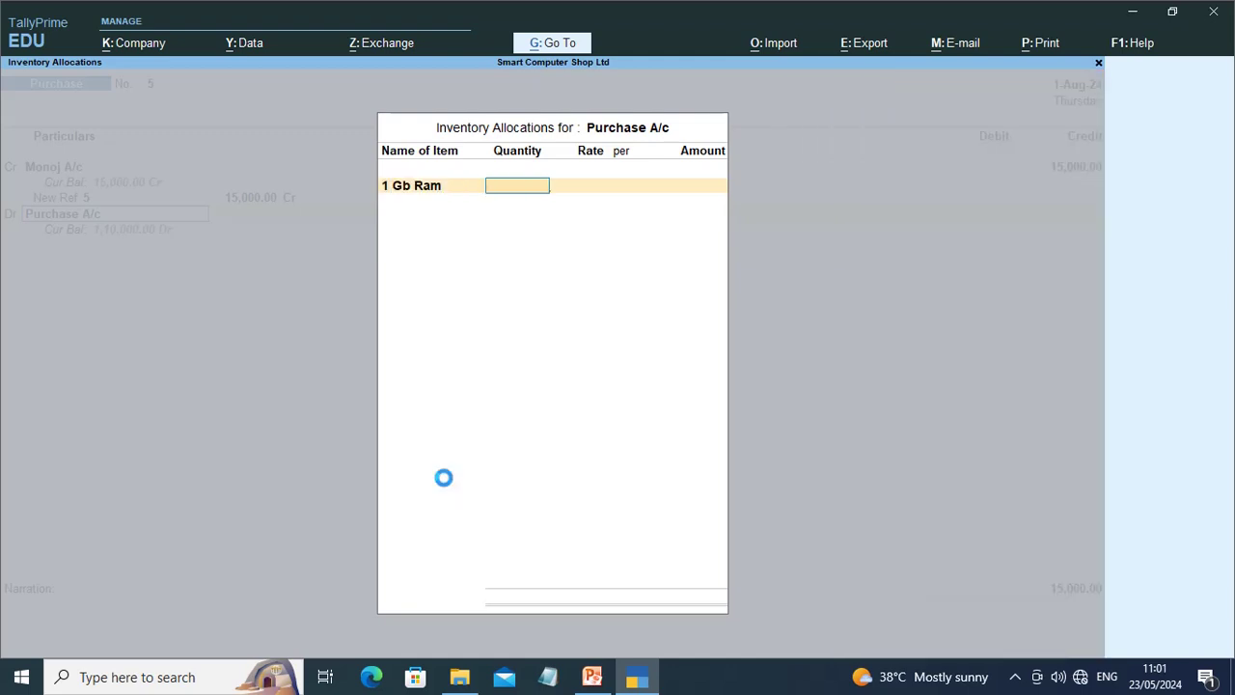
Set the 1 Gb Ram quantity to 40 pic and its rate to 300 per pic.
text(40)
key(Return)
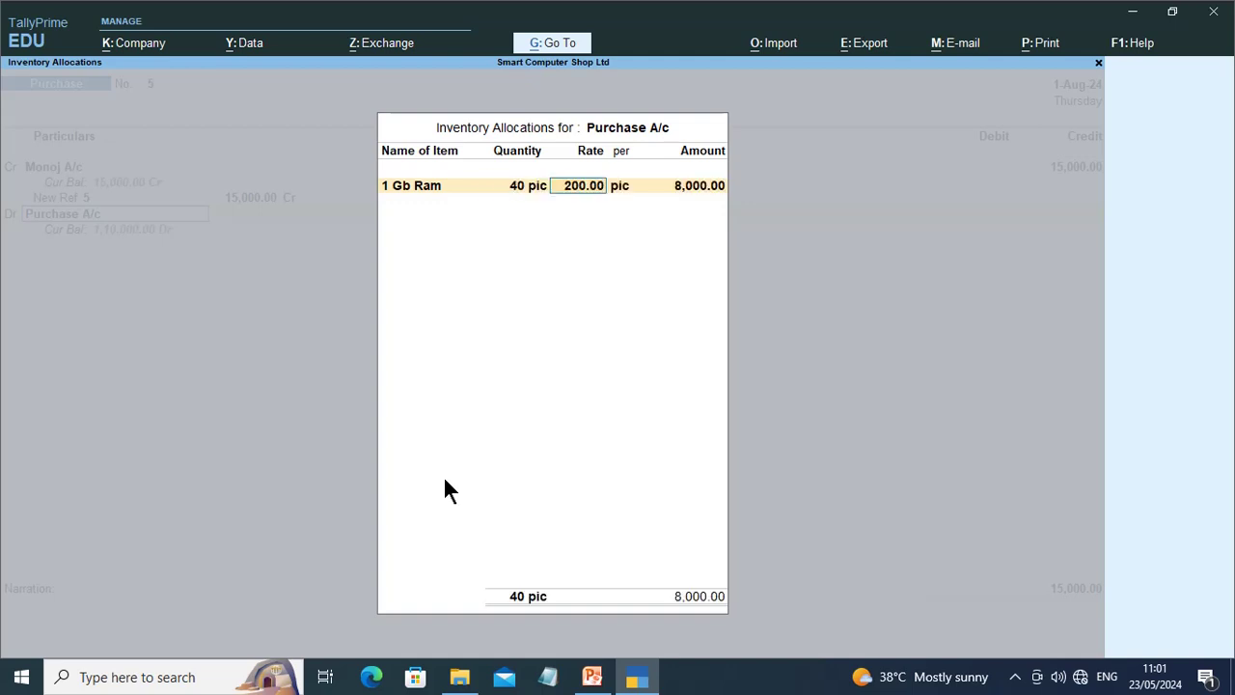
key(Return)
key(shift+Tab)
text(300)
key(Return)
key(Return)
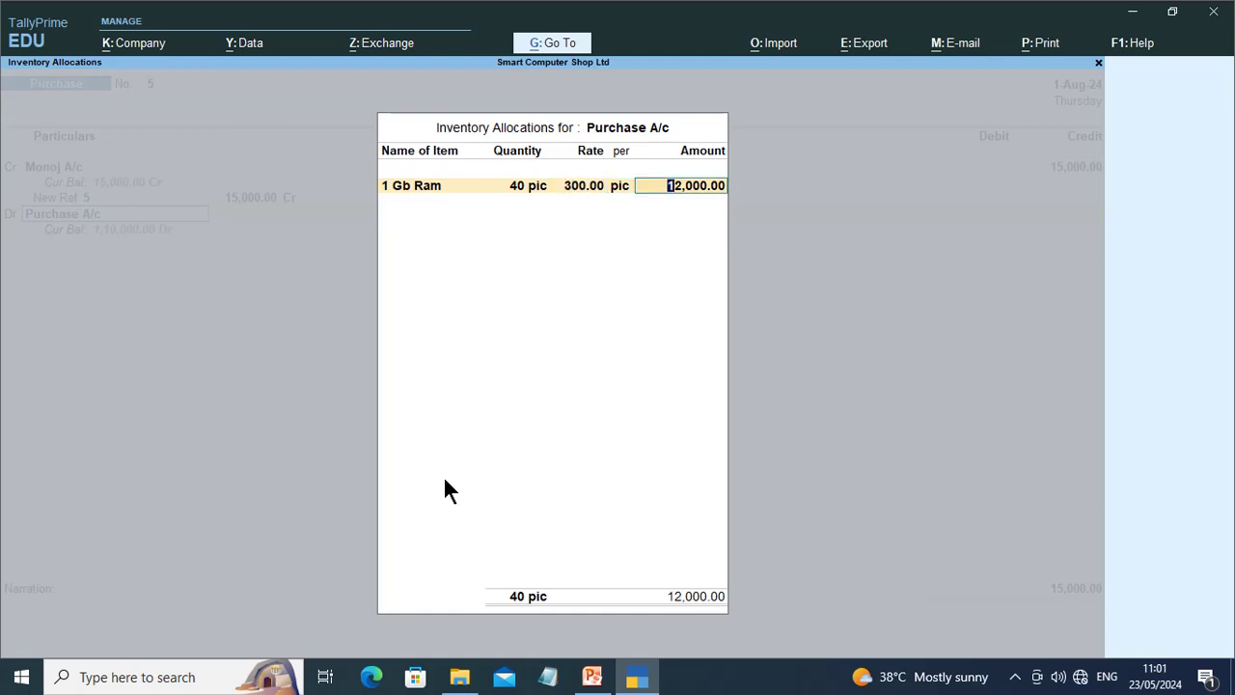
key(Return)
Add 15 pic of Qhimple Keyboard at 200 per pic and finish the inventory allocation for Purchase A/c.
text(Q)
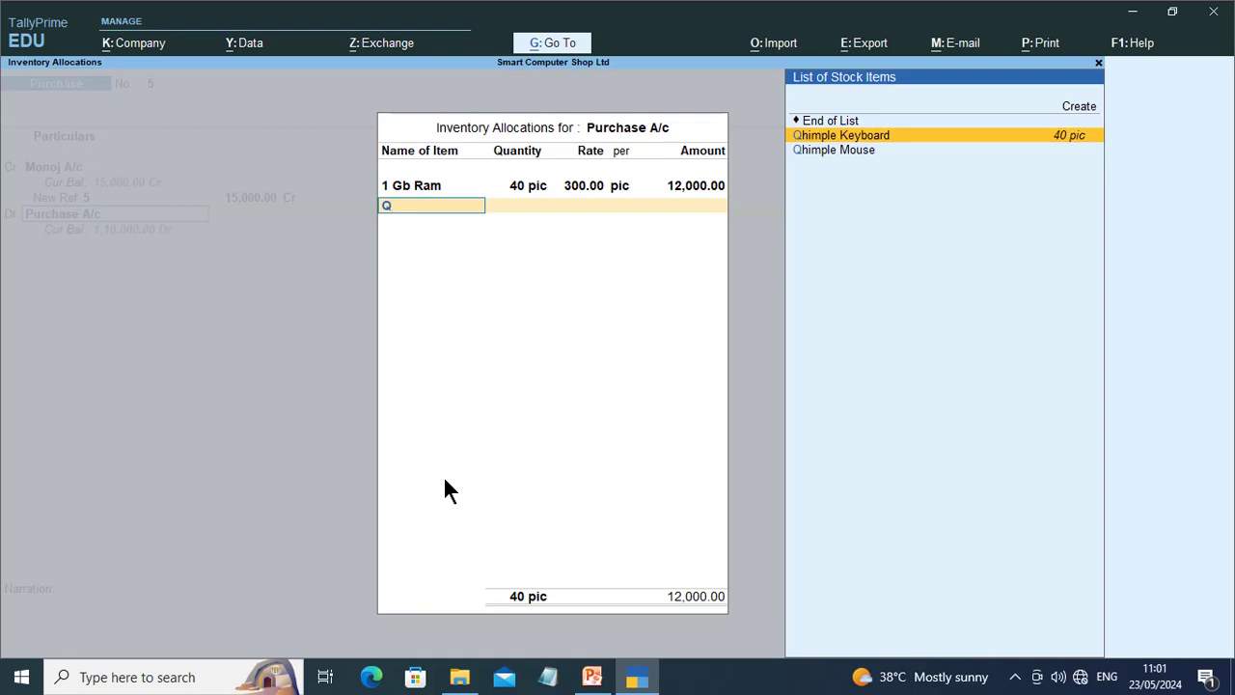
key(Return)
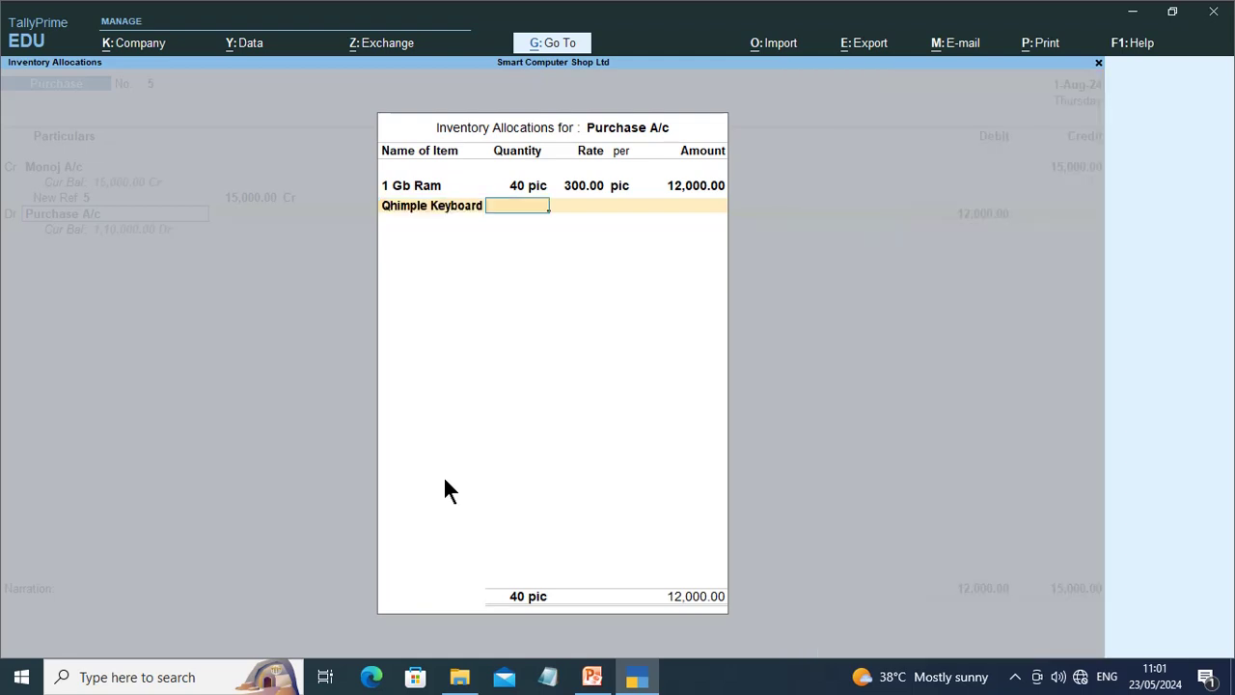
text(15)
key(Return)
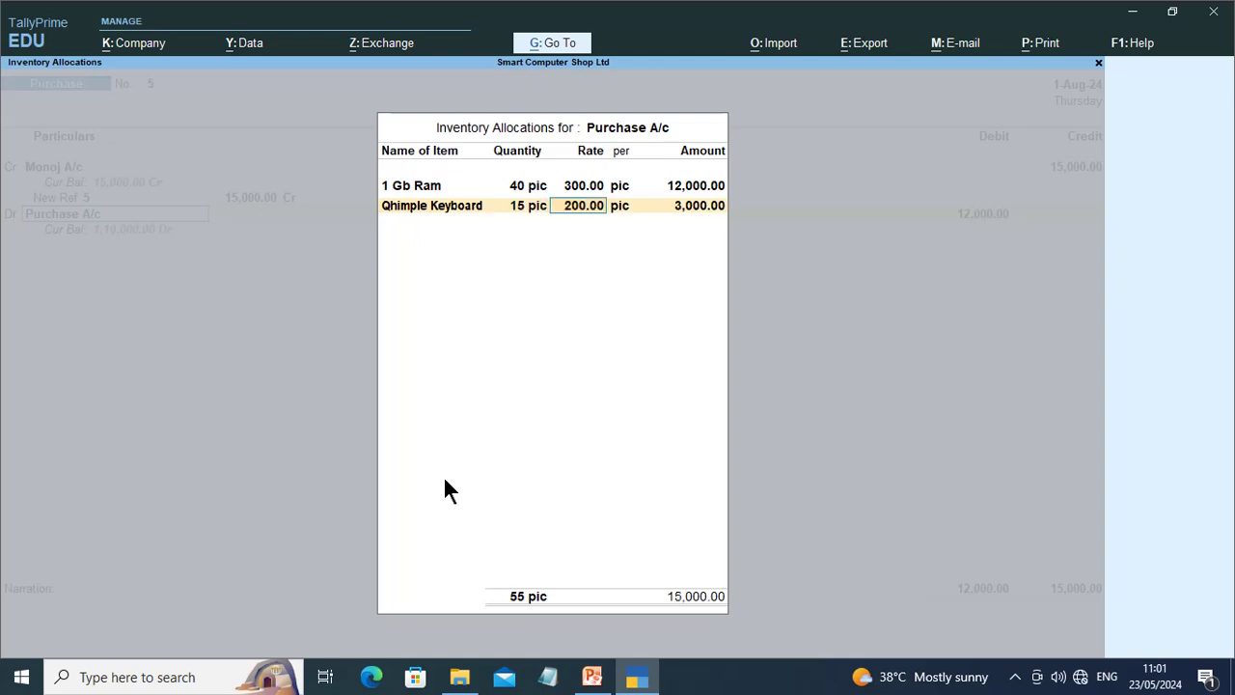
key(Return)
key(Return)
key(Return)
key(Return)
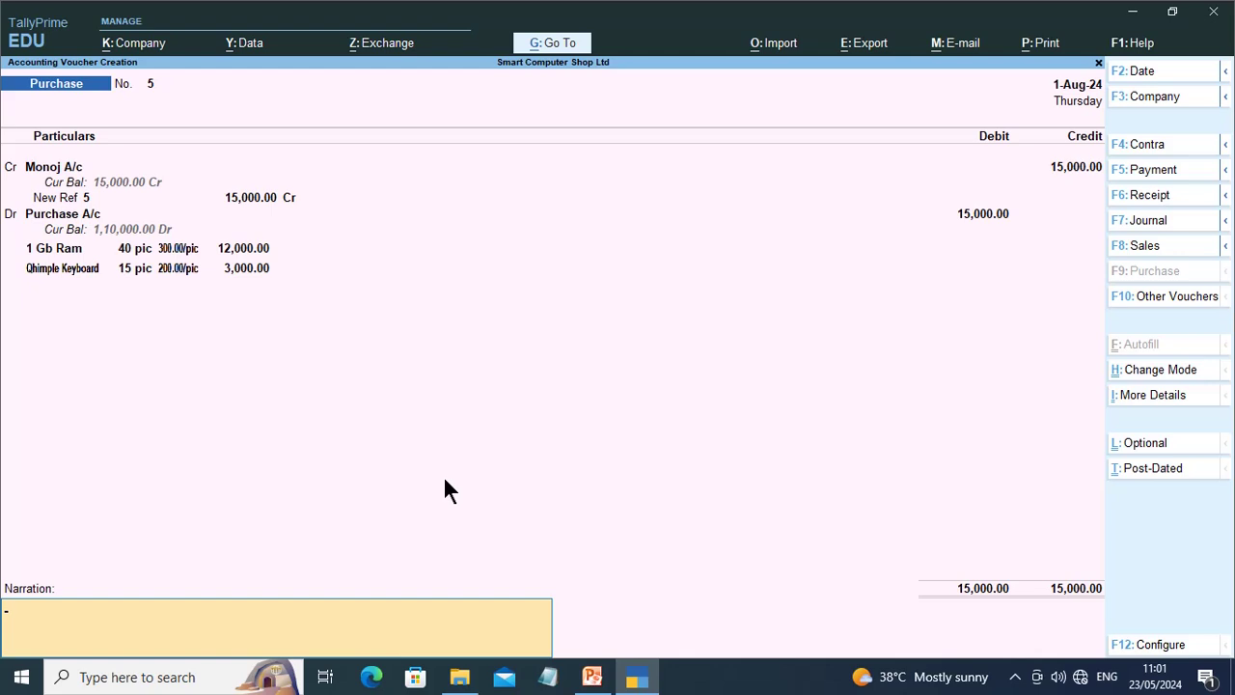
Leave the narration blank, save the purchase voucher and return to the Gateway of Tally.
key(Return)
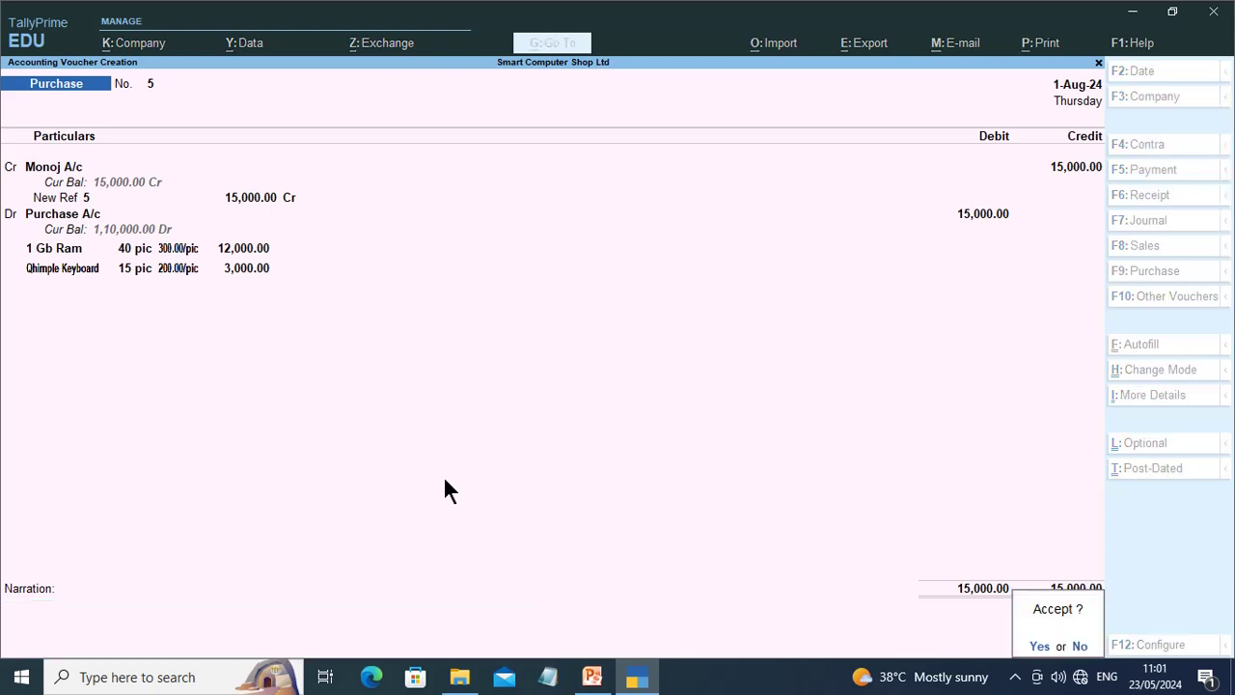
key(Return)
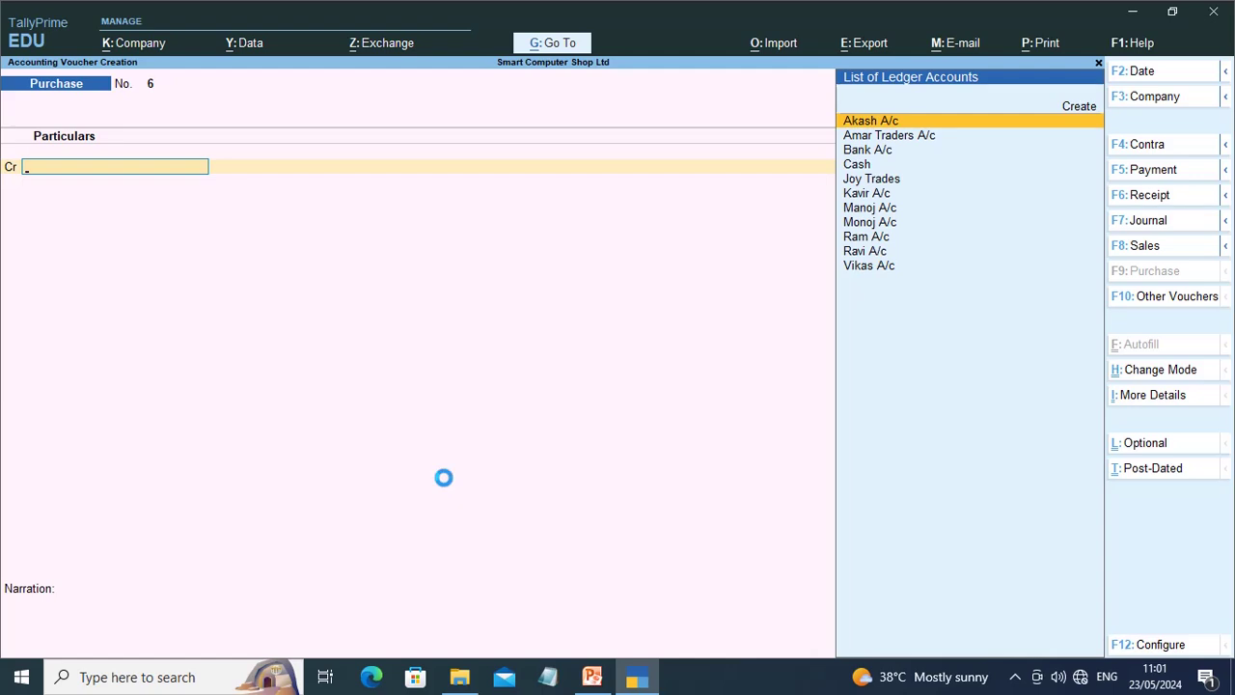
key(Escape)
key(Return)
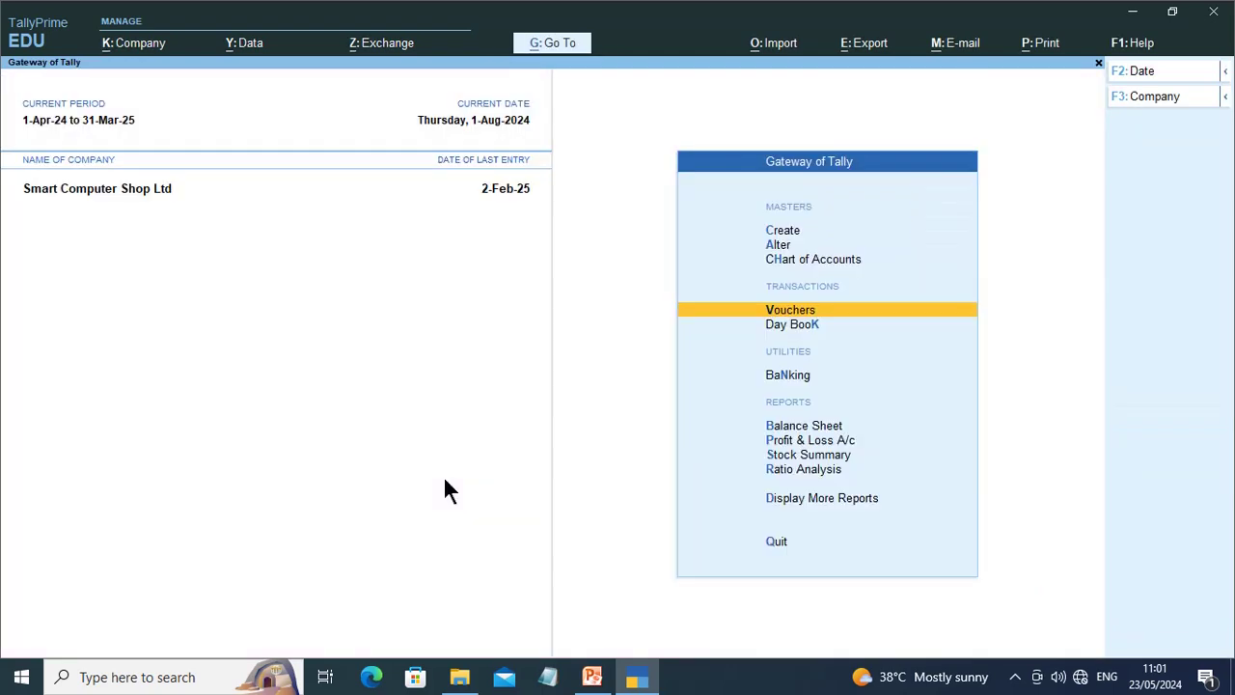
Open the Balance Sheet and expand it to the detailed view.
key(Down)
key(Down)
key(Down)
key(Return)
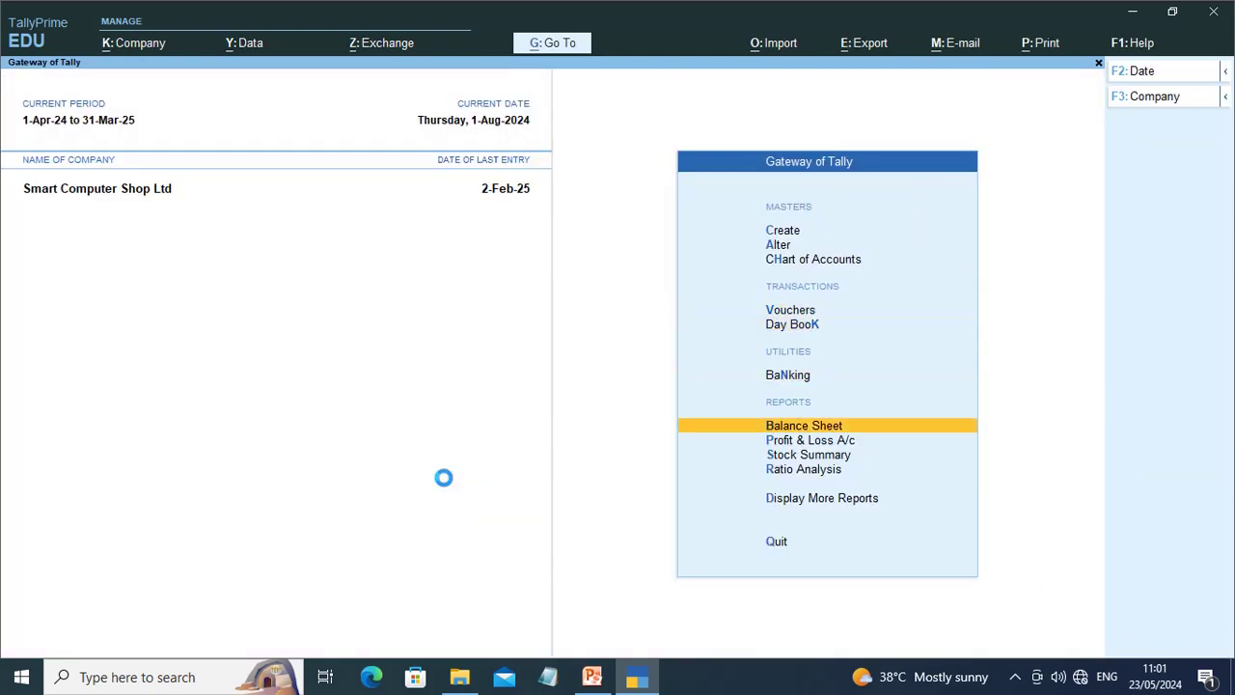
key(alt+F5)
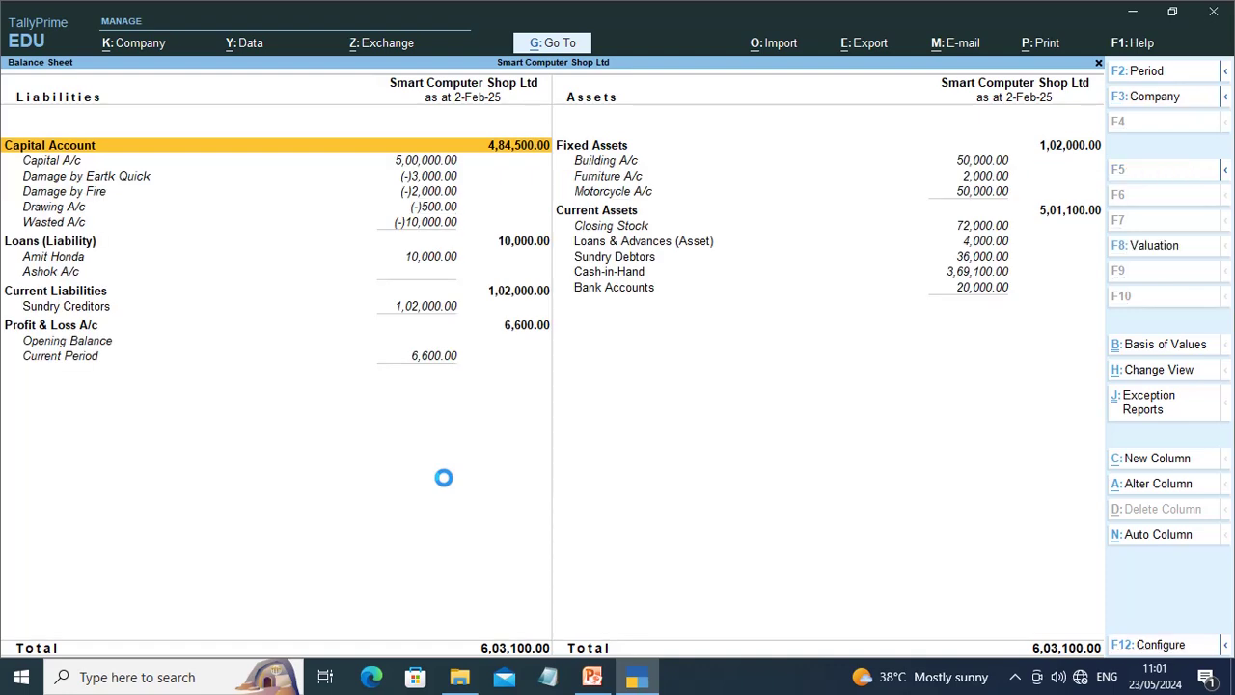
Examine Closing Stock and the other current assets against Sundry Creditors in the Balance Sheet for the effect of the purchase.
key(Right)
key(Down)
key(Down)
key(Down)
key(Down)
key(Down)
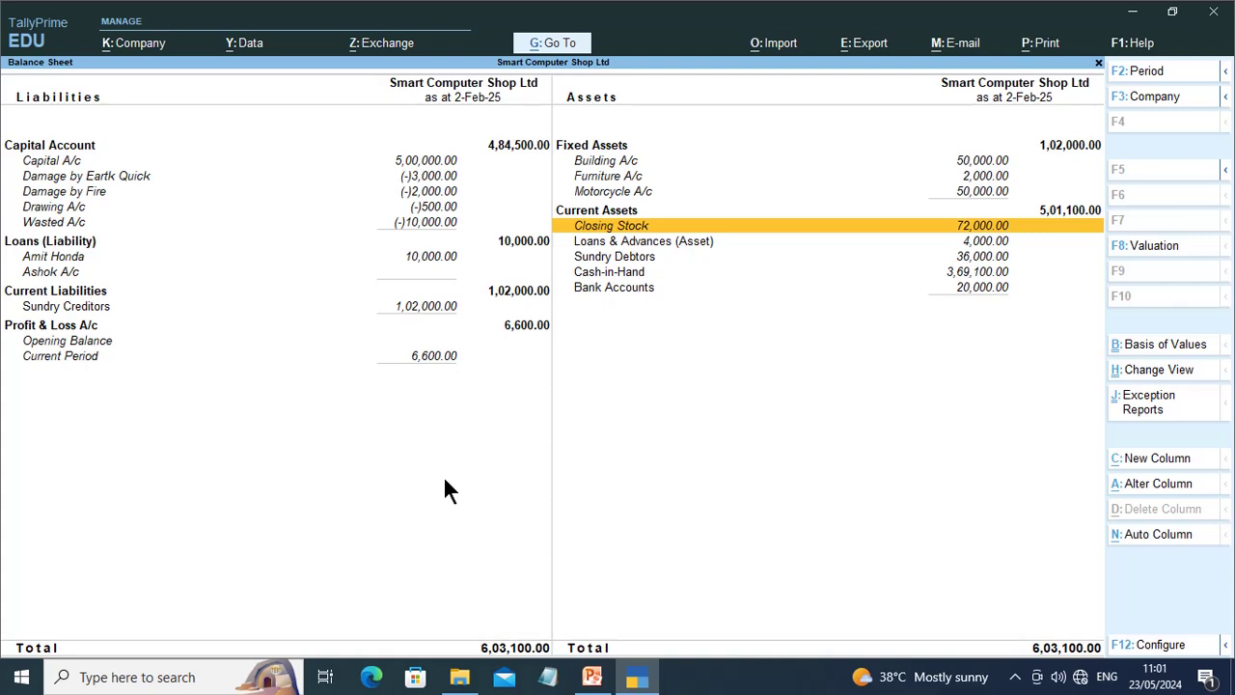
key(Left)
key(Down)
key(Down)
key(Down)
key(Down)
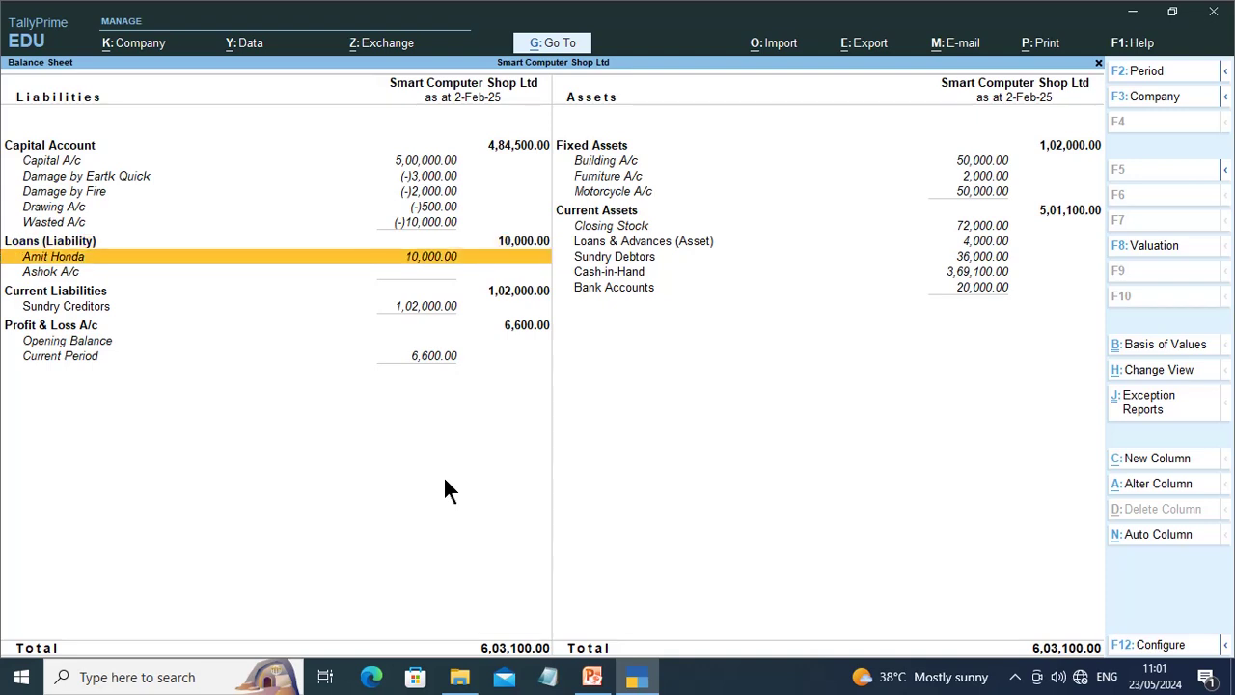
key(Down)
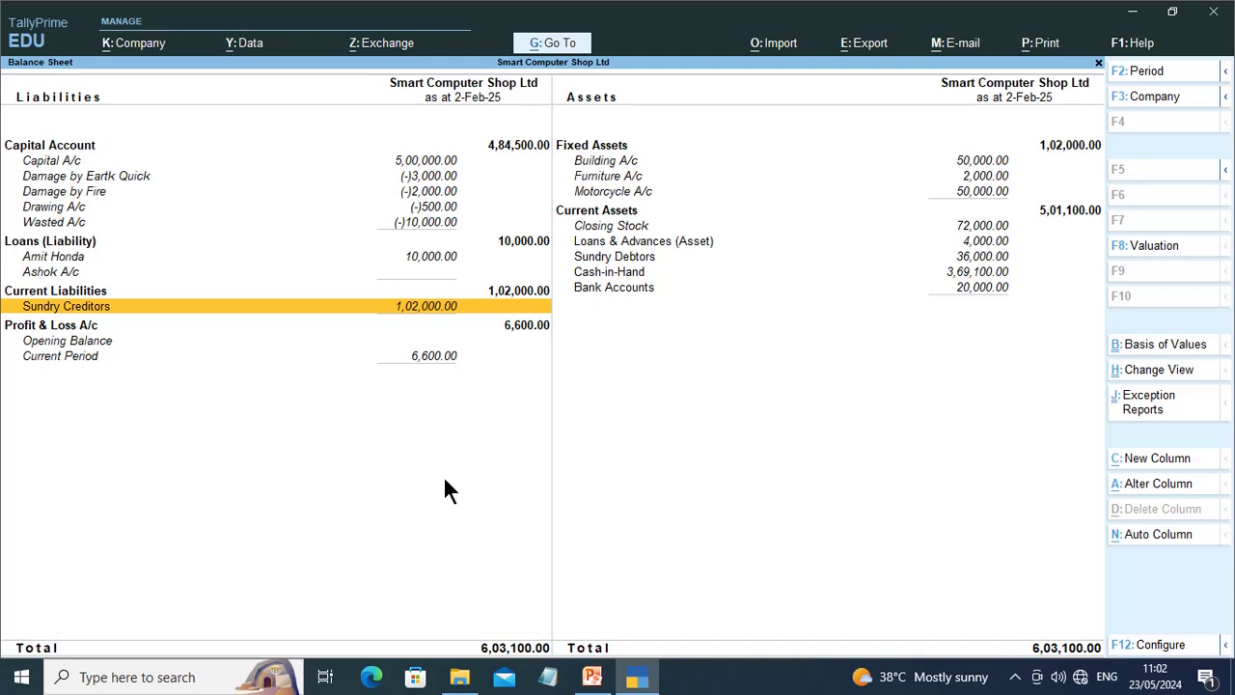
key(Right)
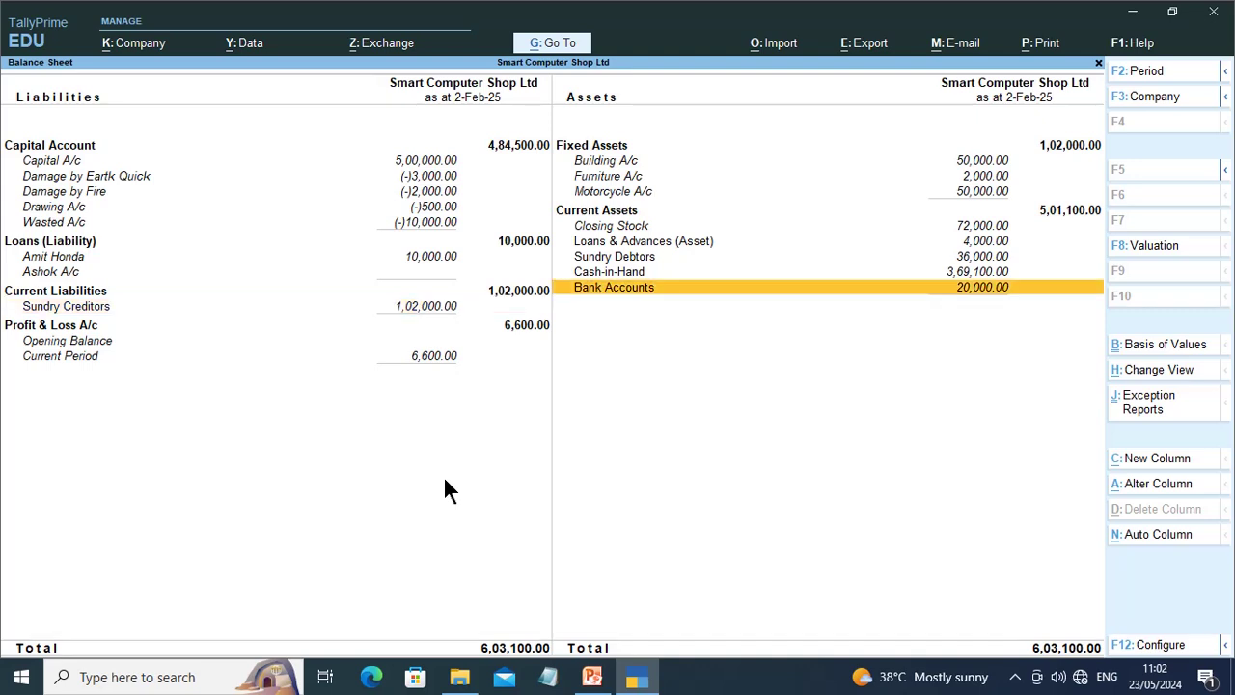
key(Up)
key(Up)
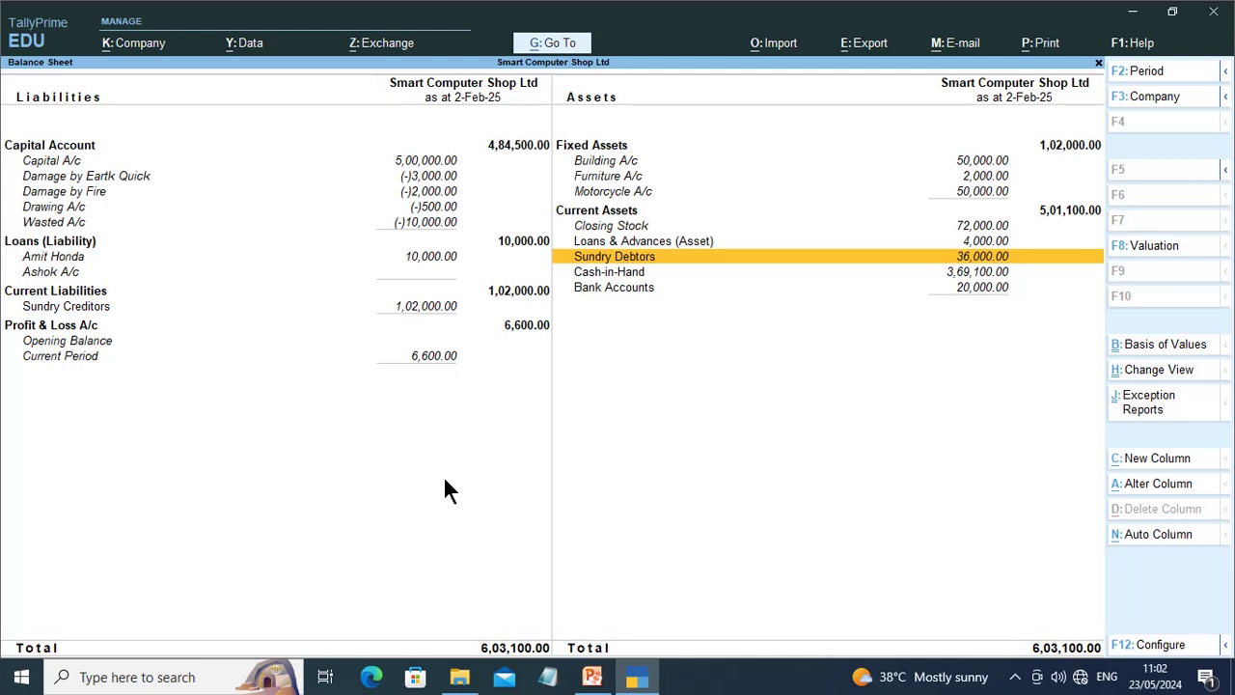
key(Up)
key(Up)
key(Left)
key(Down)
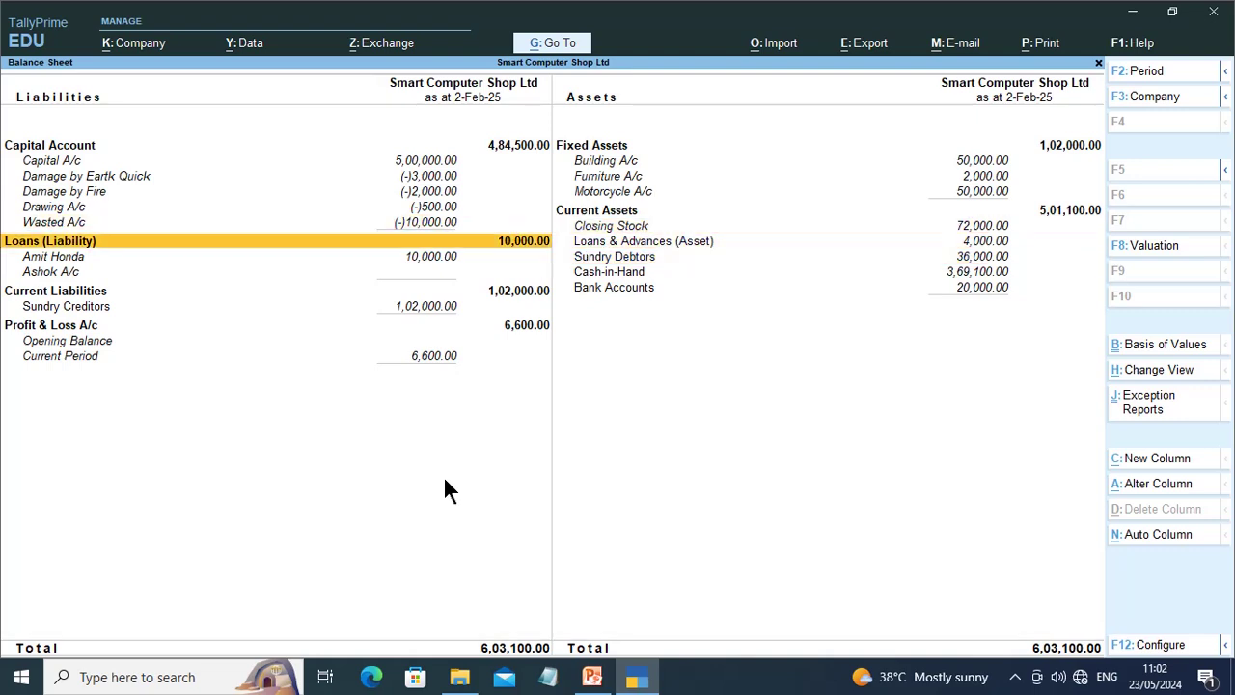
key(Down)
key(Down)
key(Down)
key(Down)
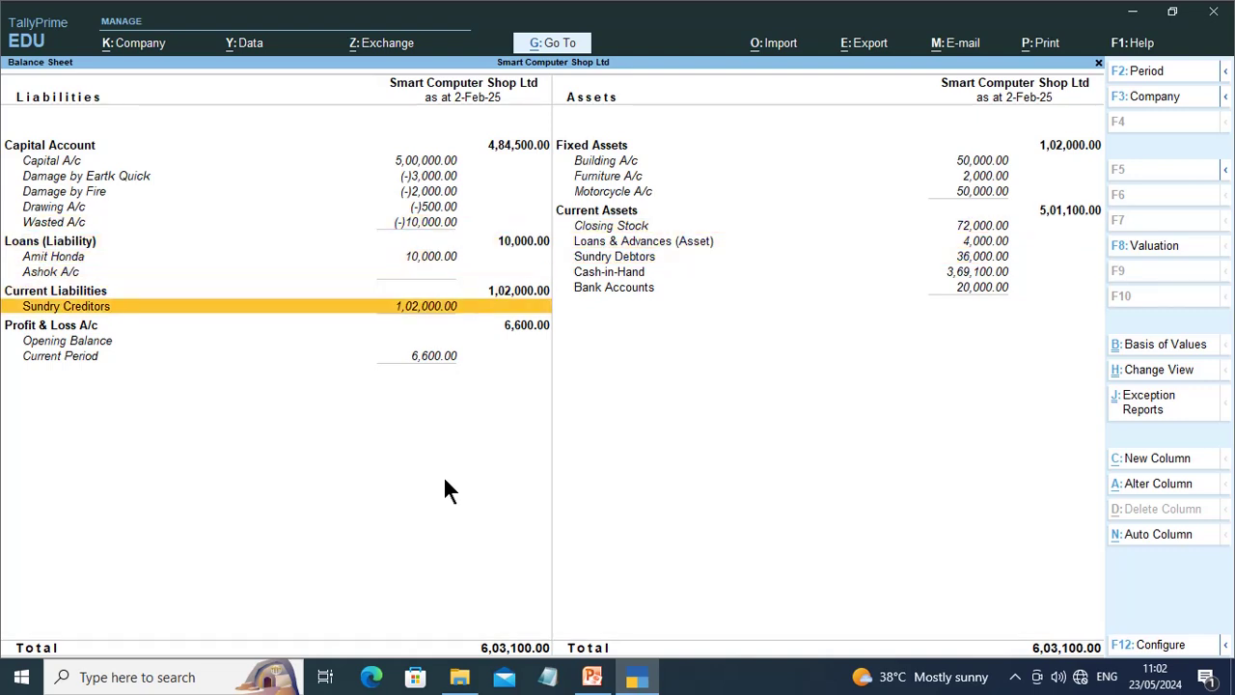
Leave the Balance Sheet and switch to the PowerPoint presentation to read the return transaction.
key(Escape)
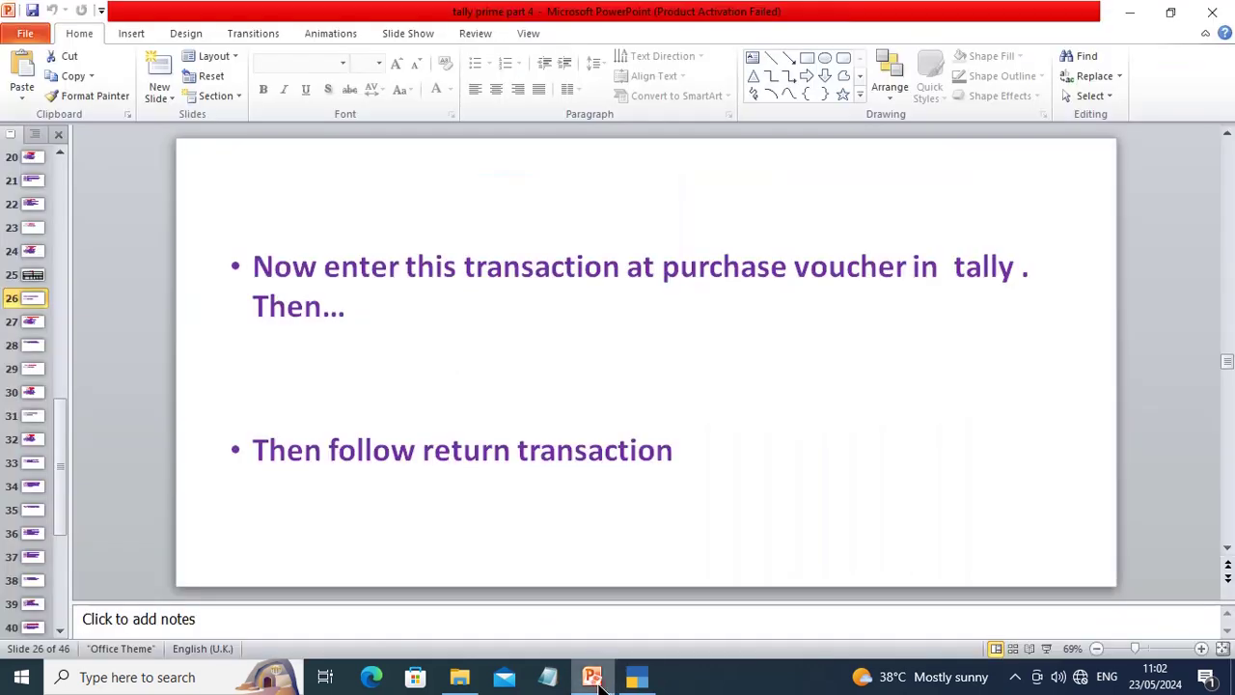
click(591, 675)
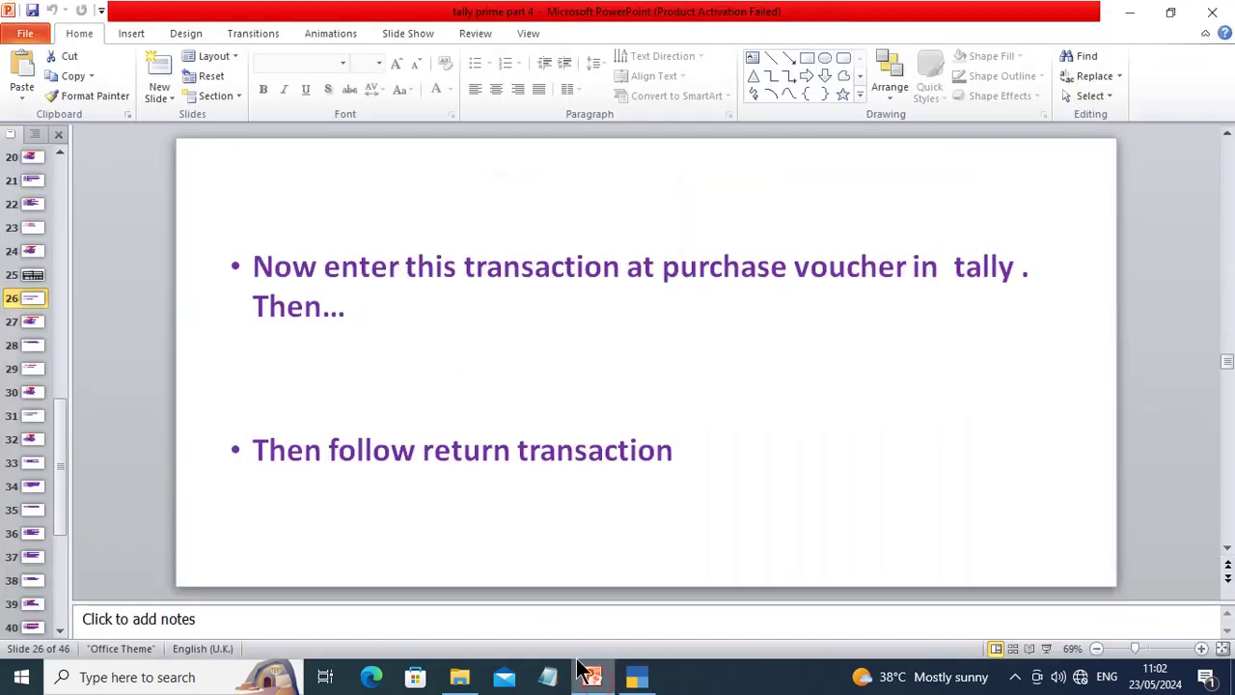
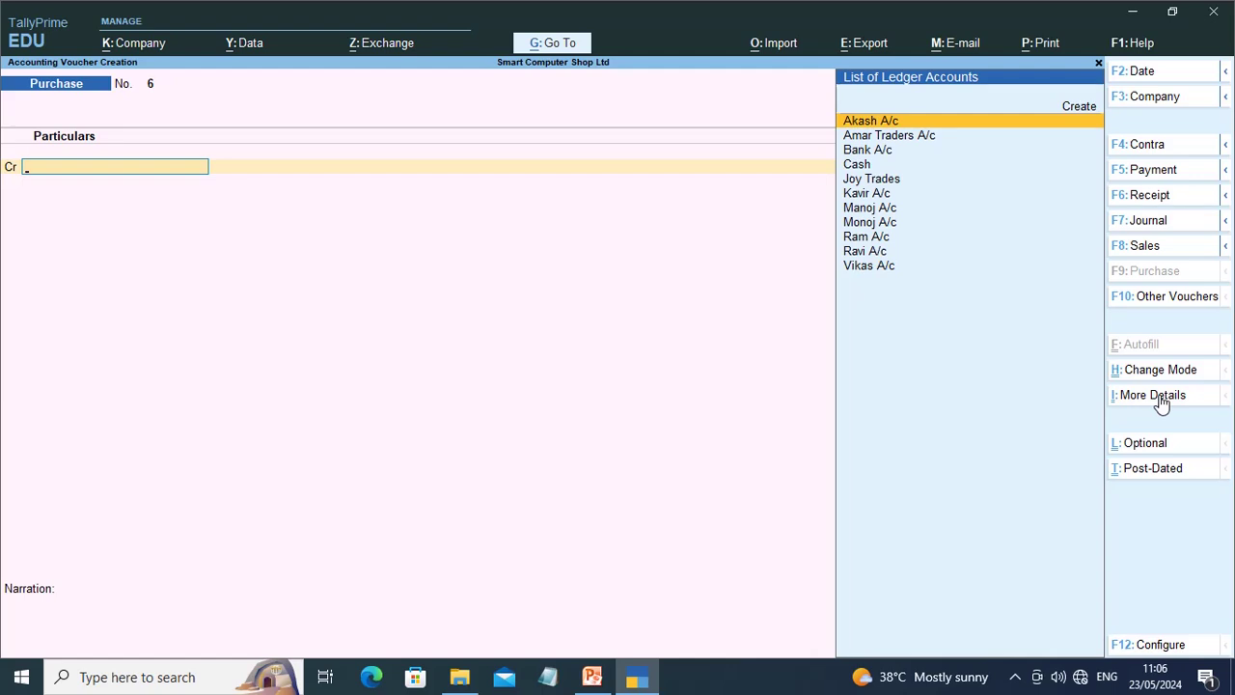
Change the new voucher's type from Purchase to Debit Note.
click(1165, 299)
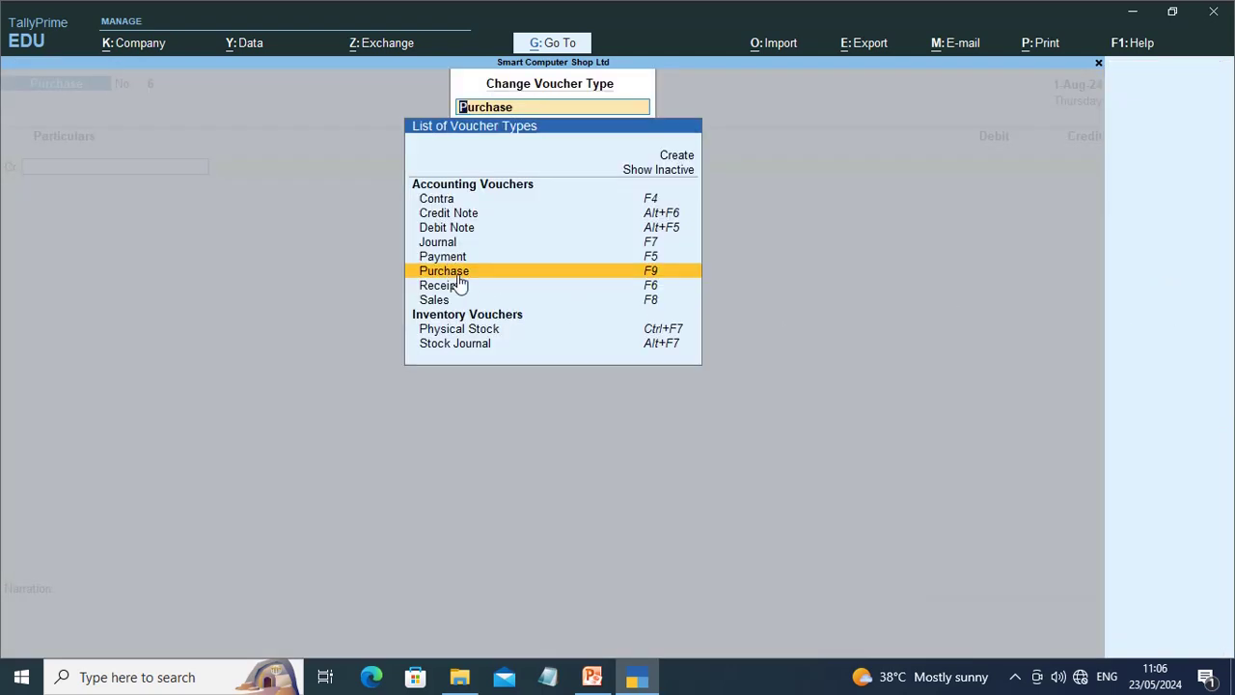
click(447, 226)
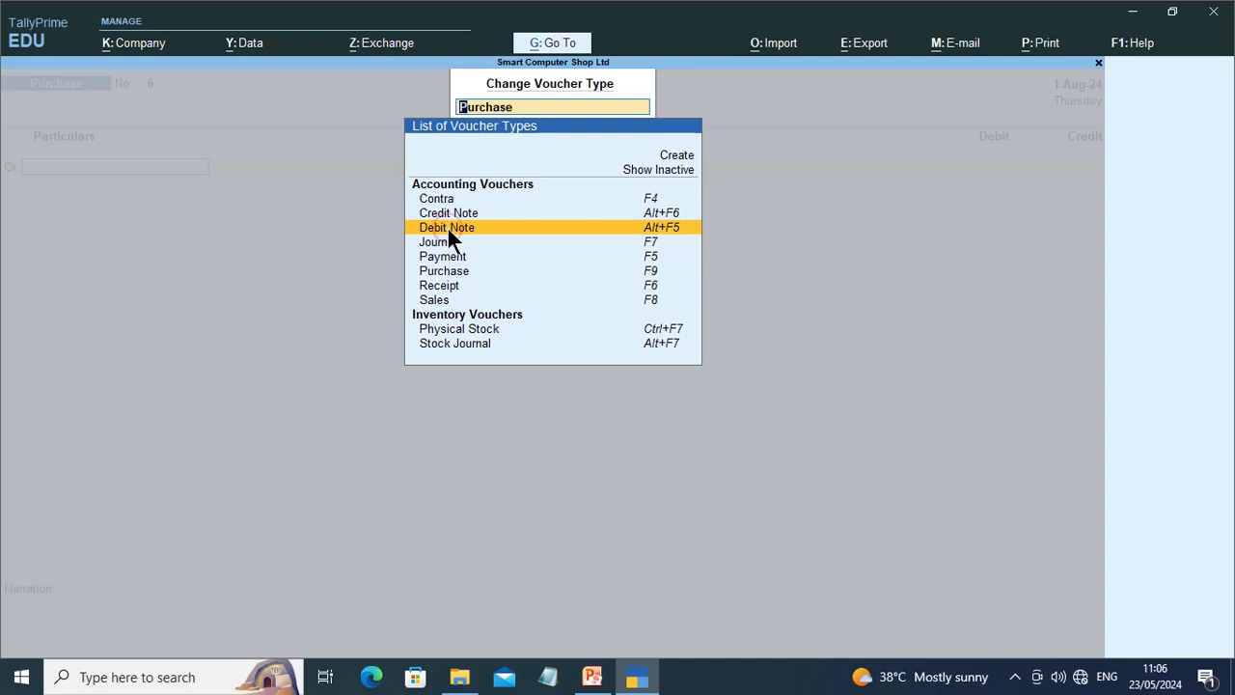
click(449, 230)
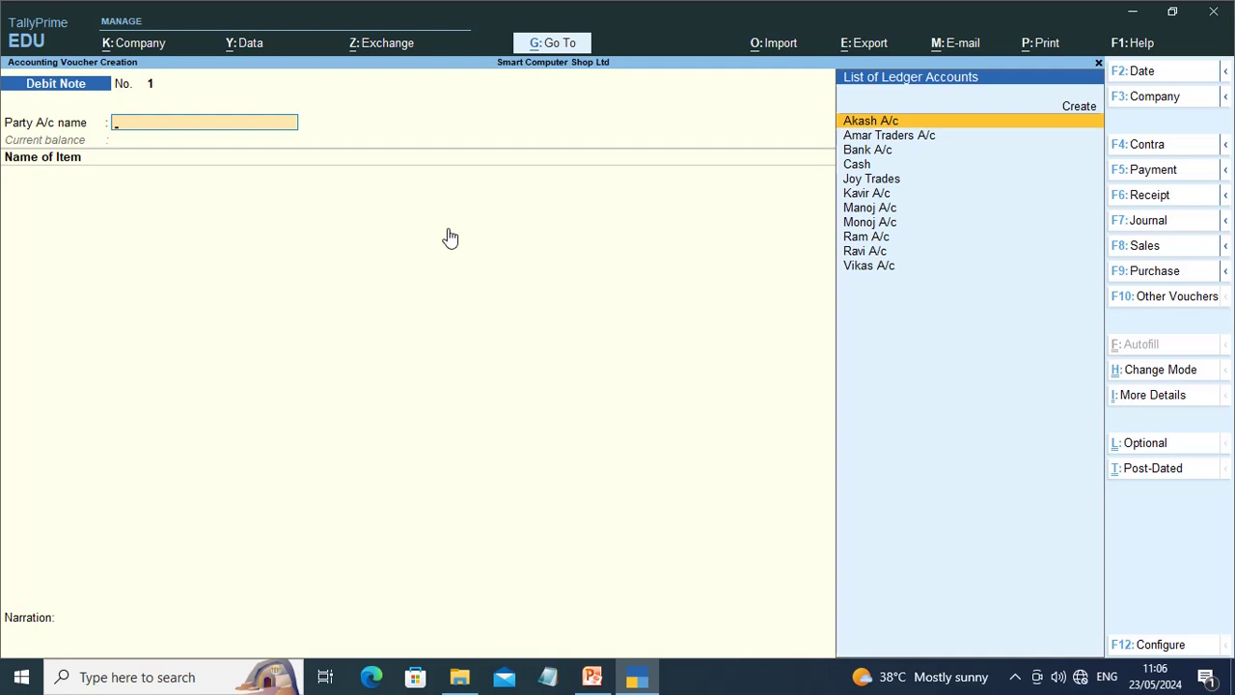
Set the debit note's party to the supplier account credited in the 15,000 purchase.
text(M)
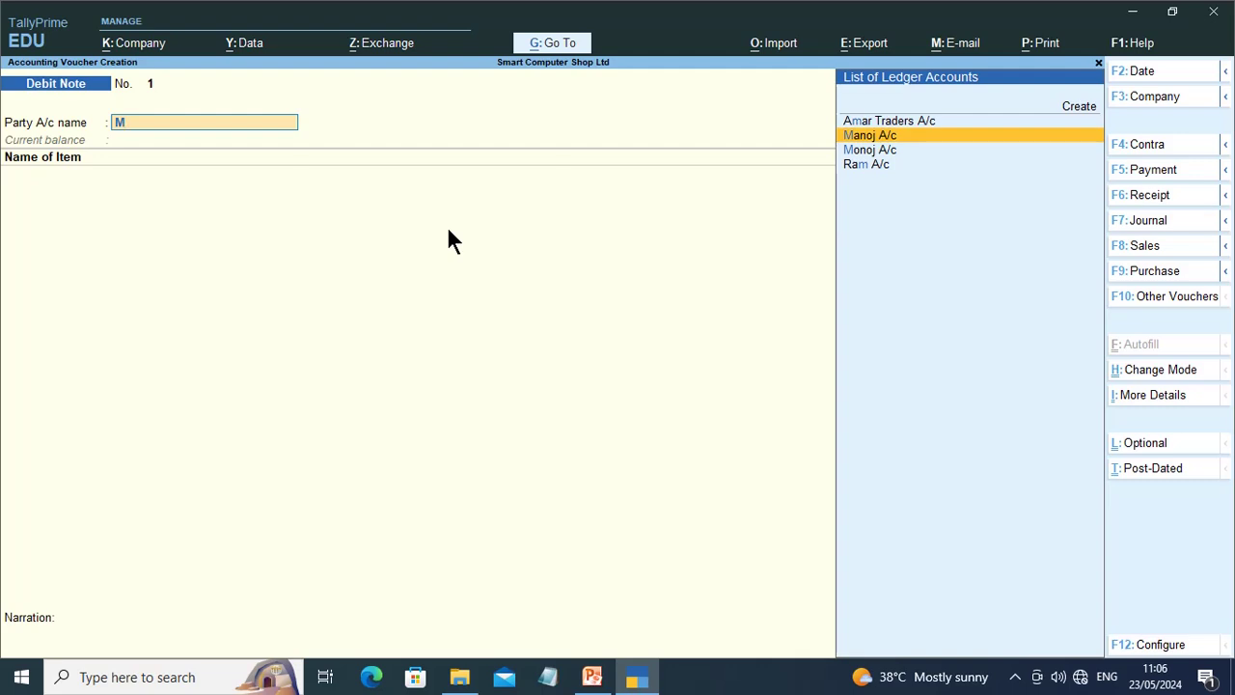
key(Return)
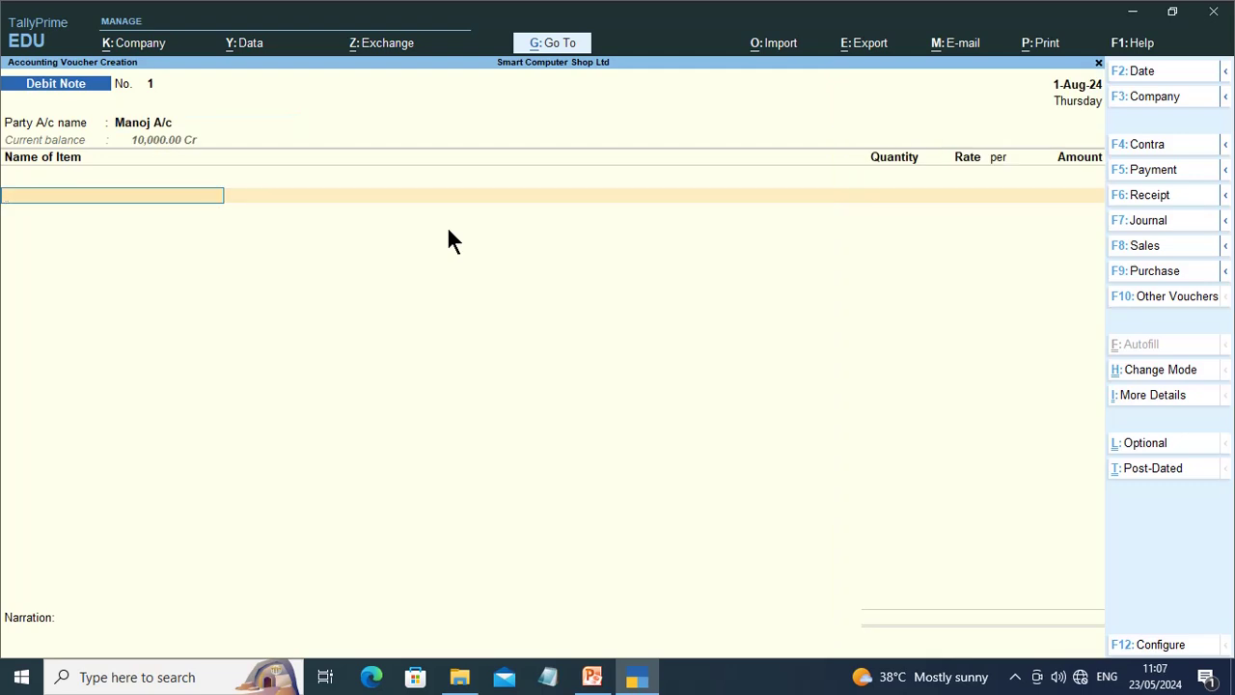
key(BackSpace)
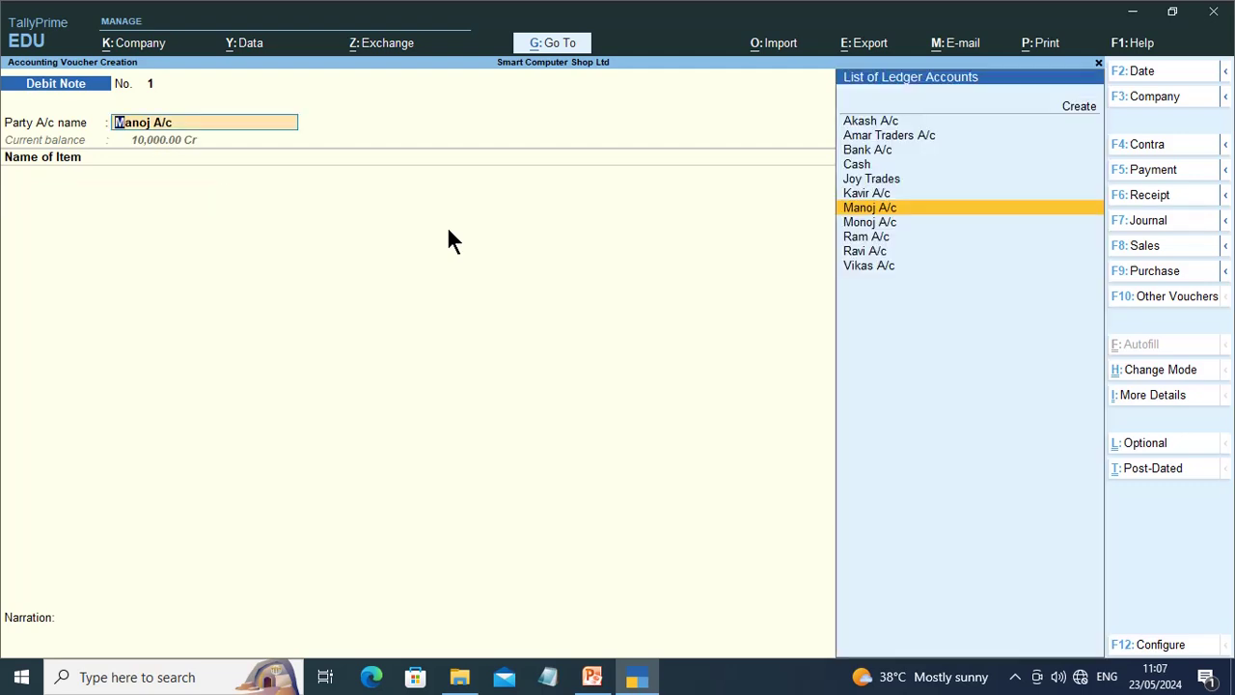
key(Down)
key(Return)
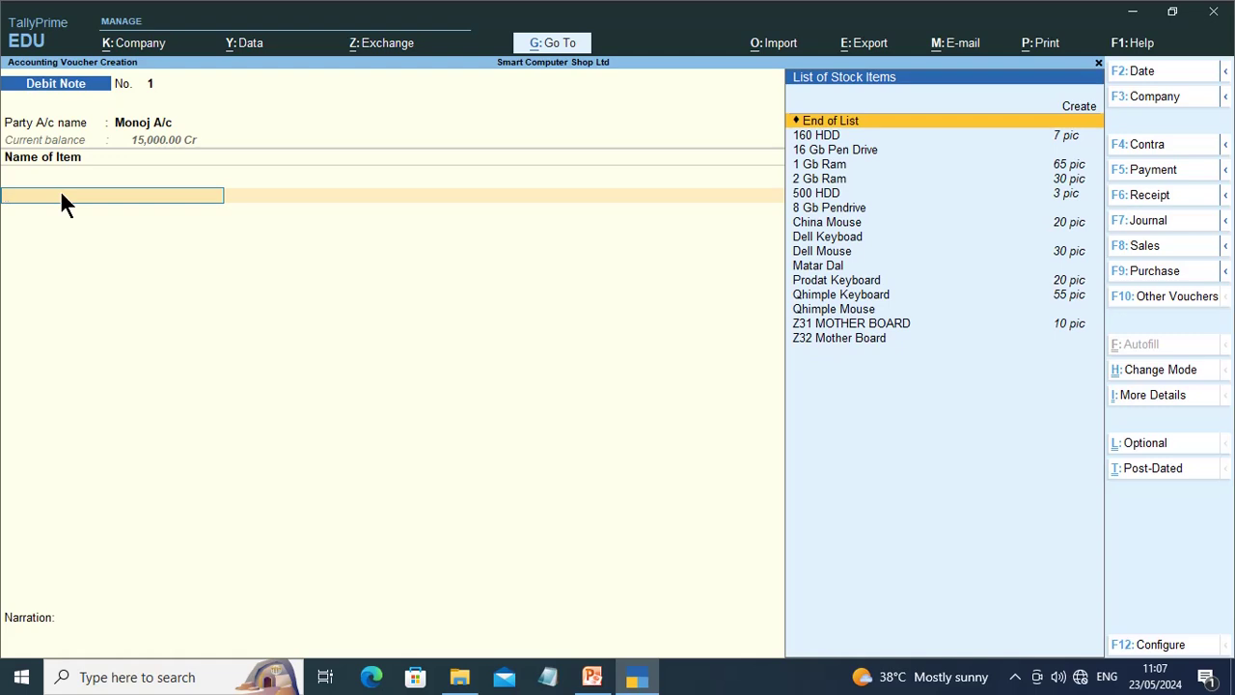
key(BackSpace)
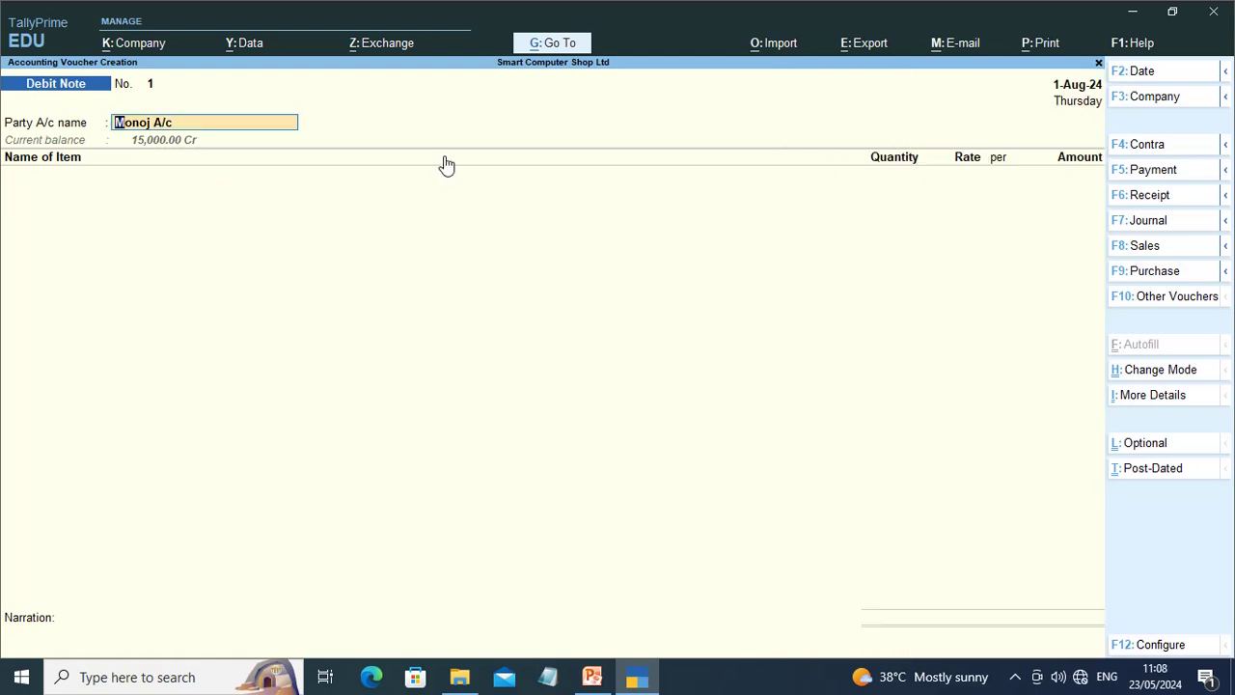
key(Return)
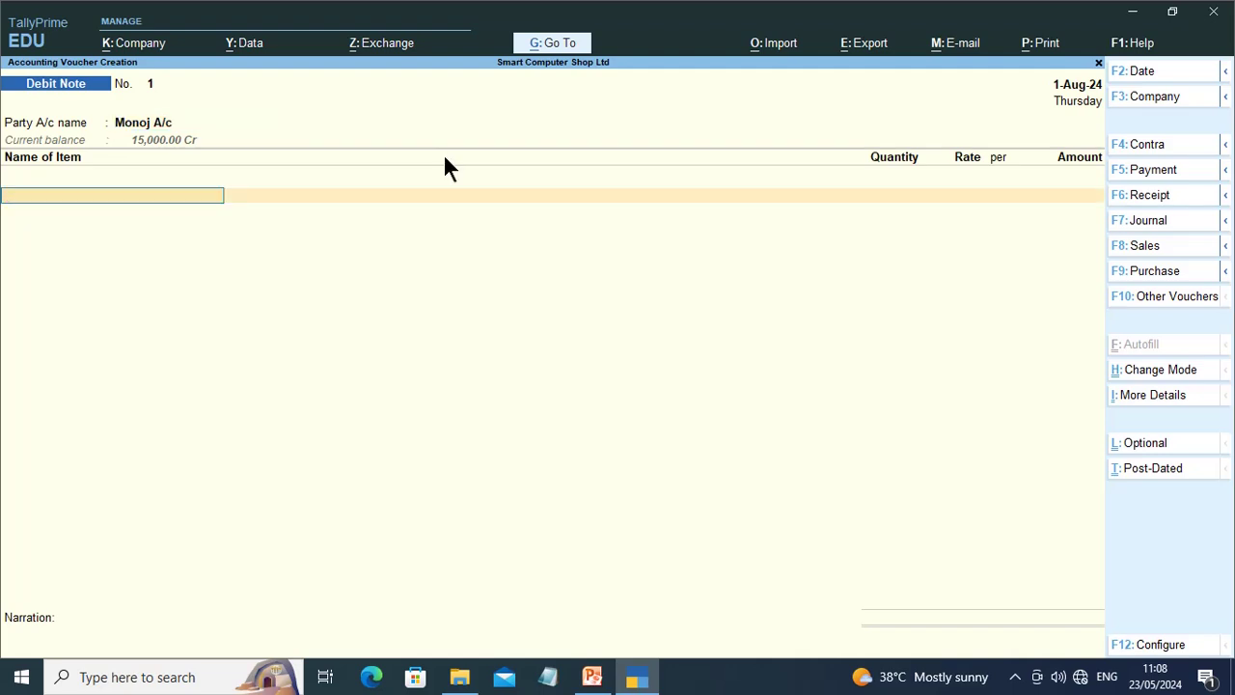
Change the debit note's mode from Item Invoice to Accounting Invoice, keeping the same supplier as party.
click(1169, 374)
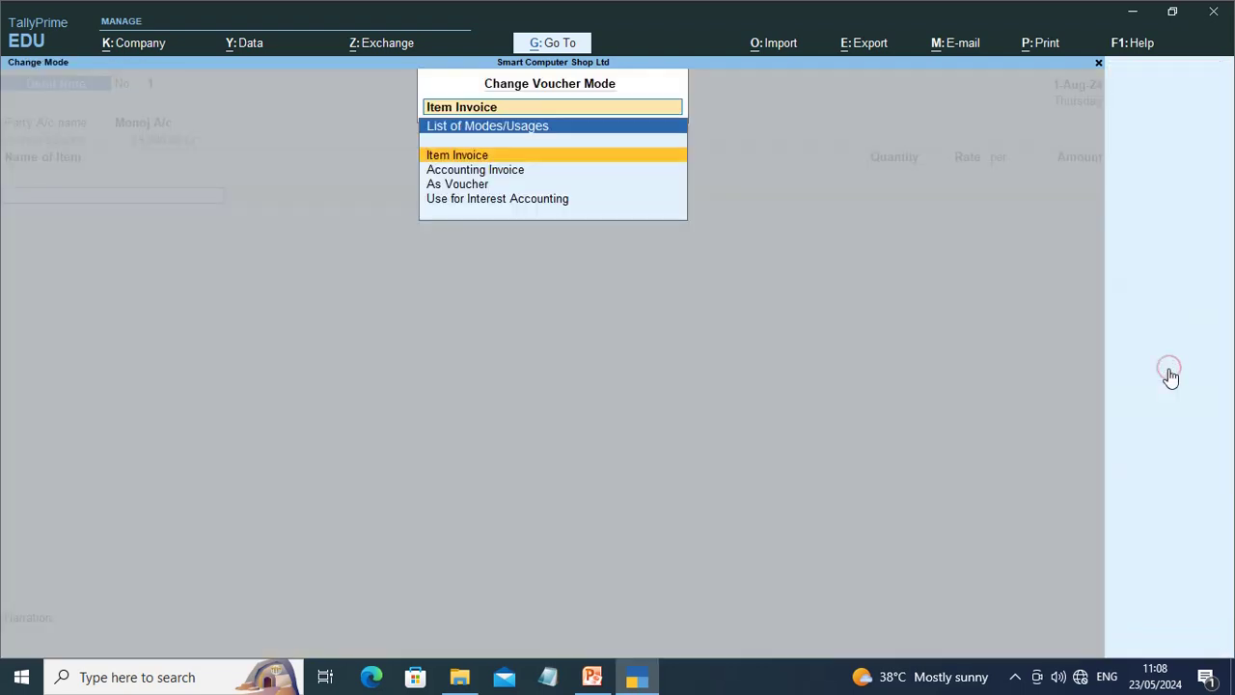
key(Down)
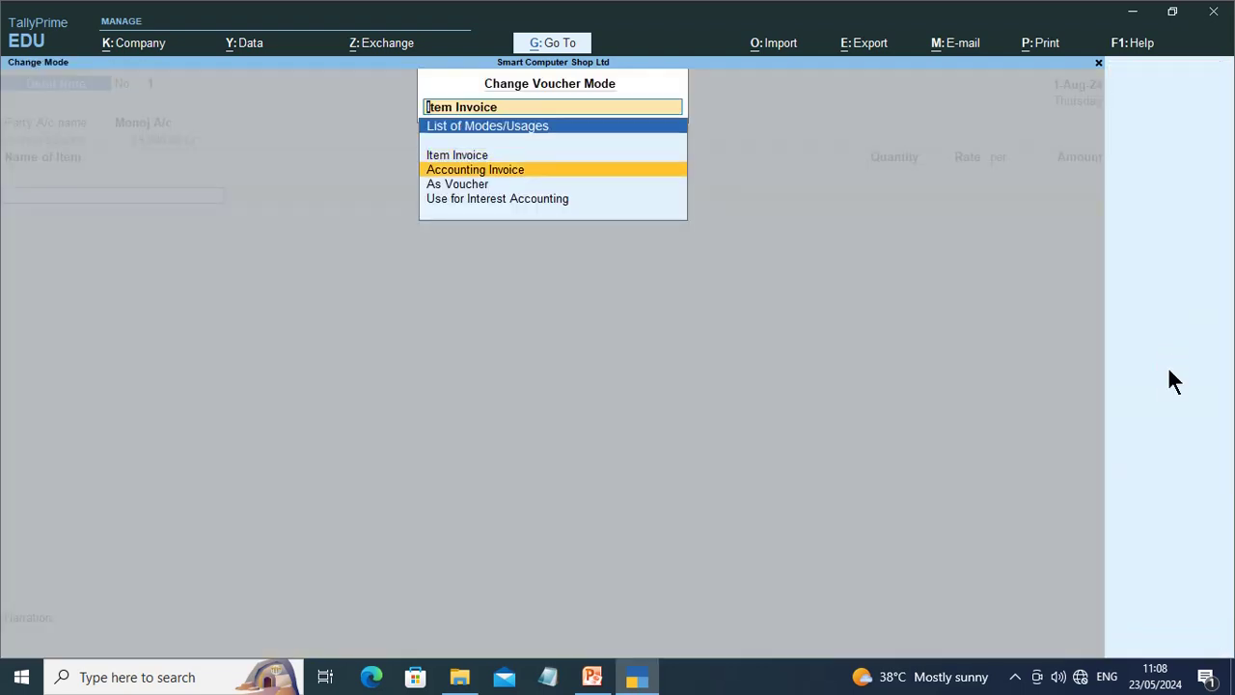
key(Return)
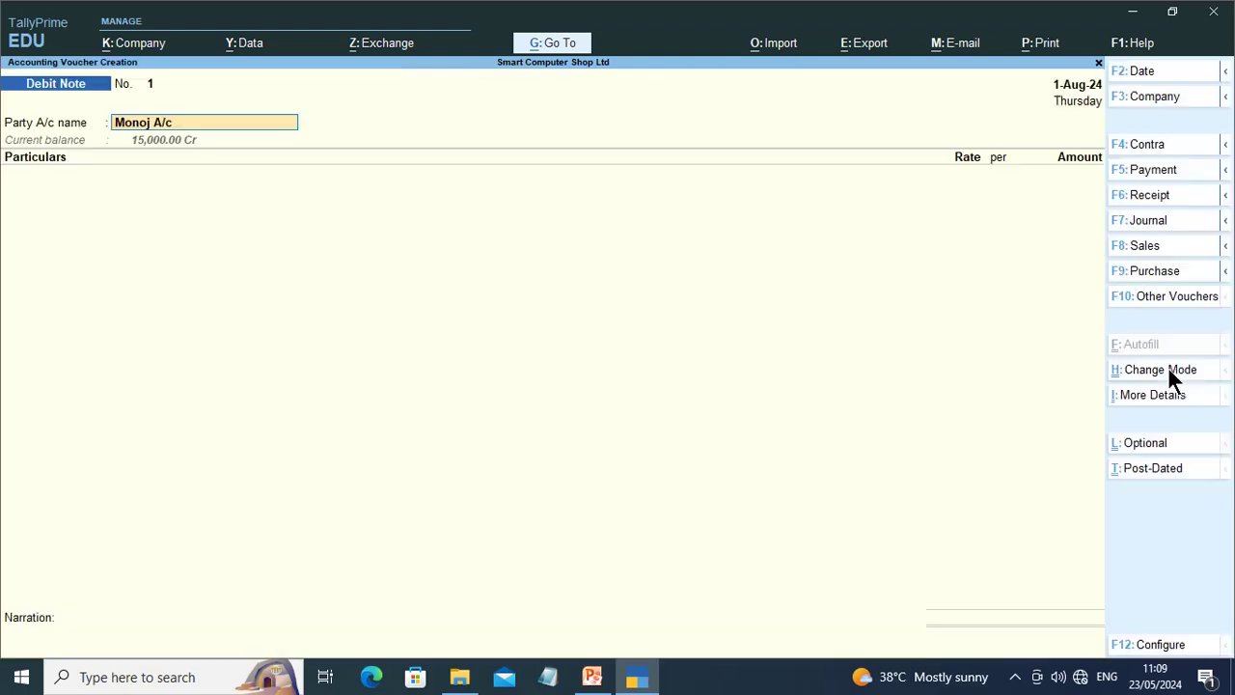
key(Return)
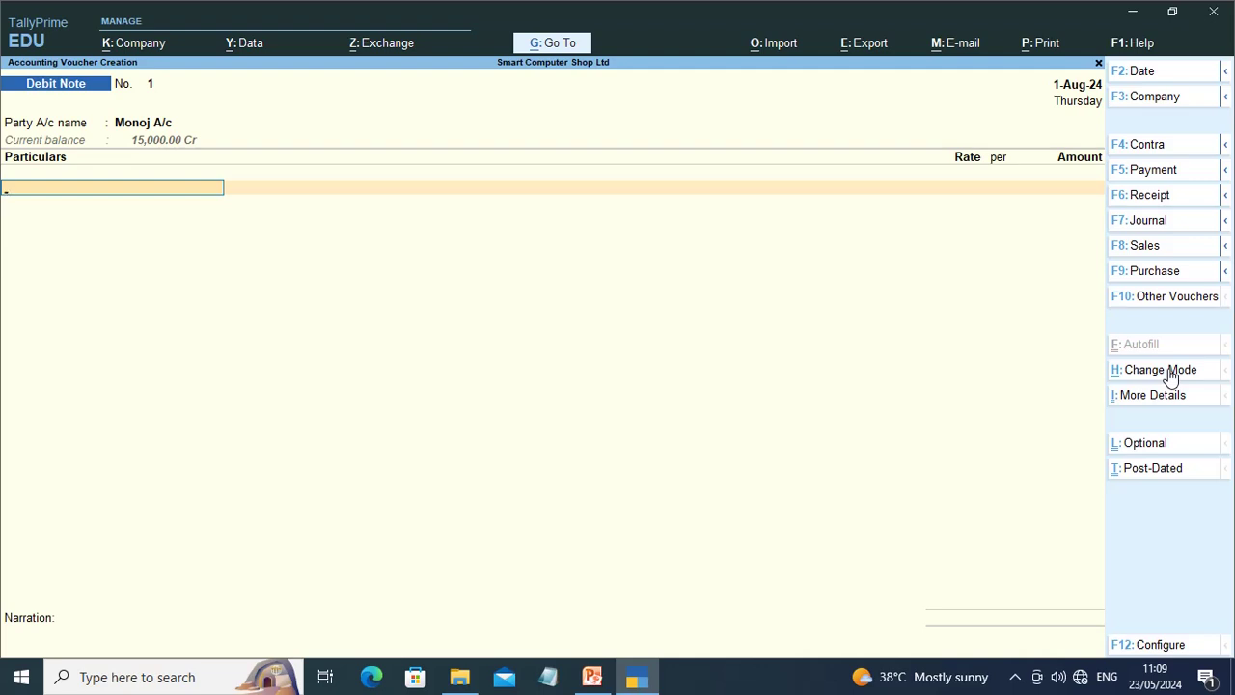
Create a ledger named Discount on Purchase under Indirect Incomes for the debit note's first particulars line.
key(alt+c)
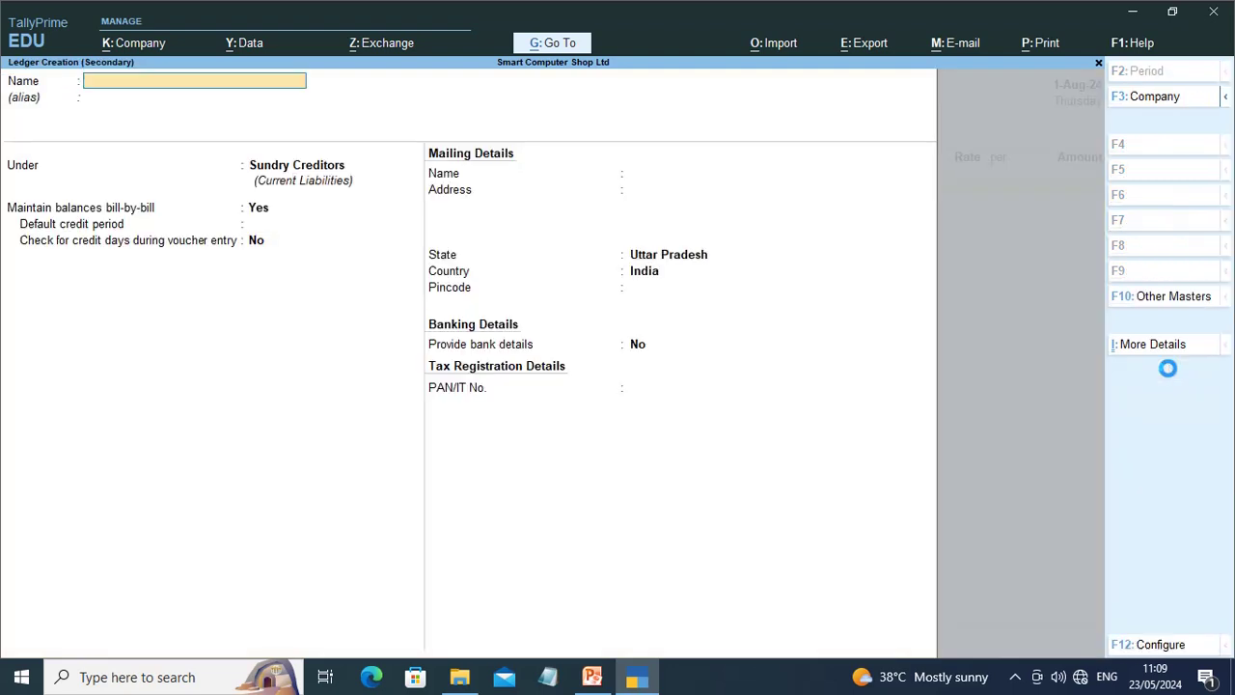
text(Discount on Purchase)
key(Return)
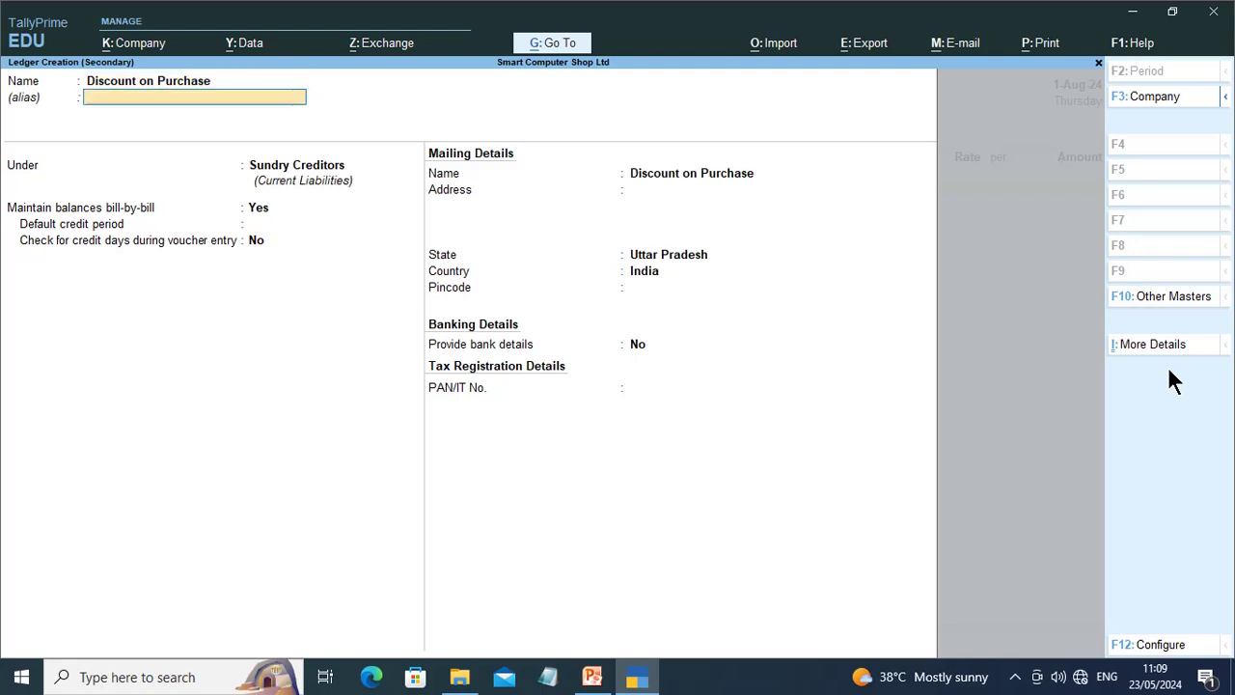
key(Return)
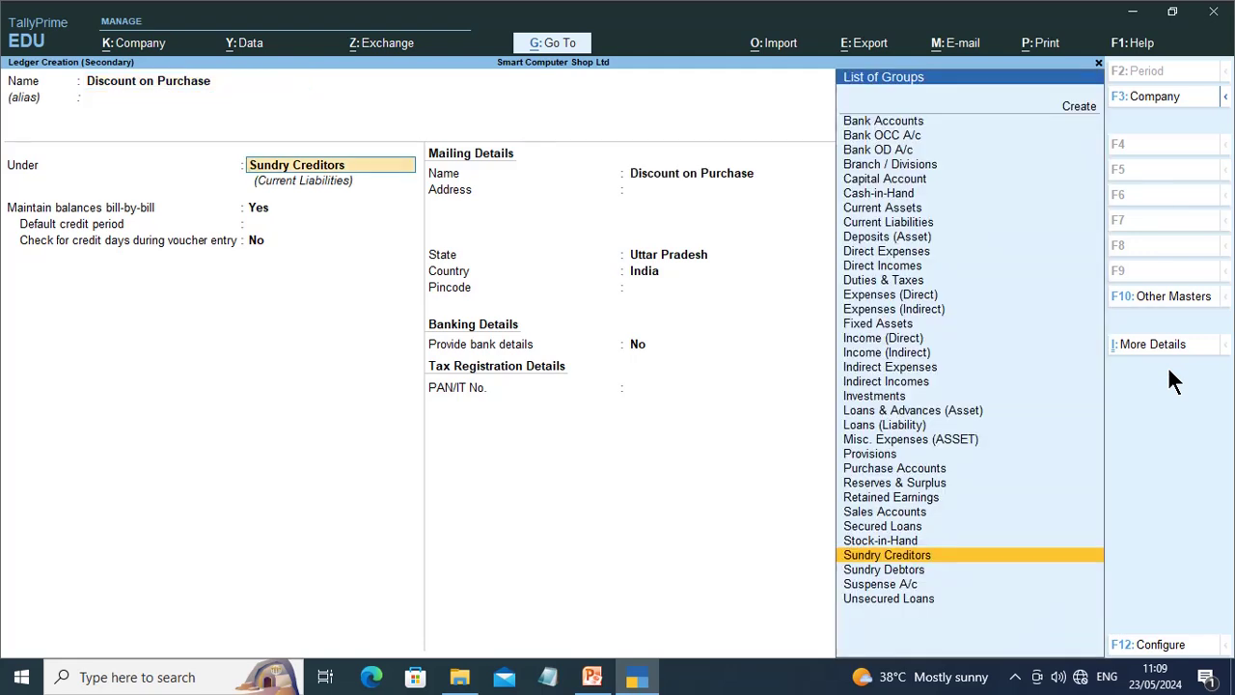
text(i)
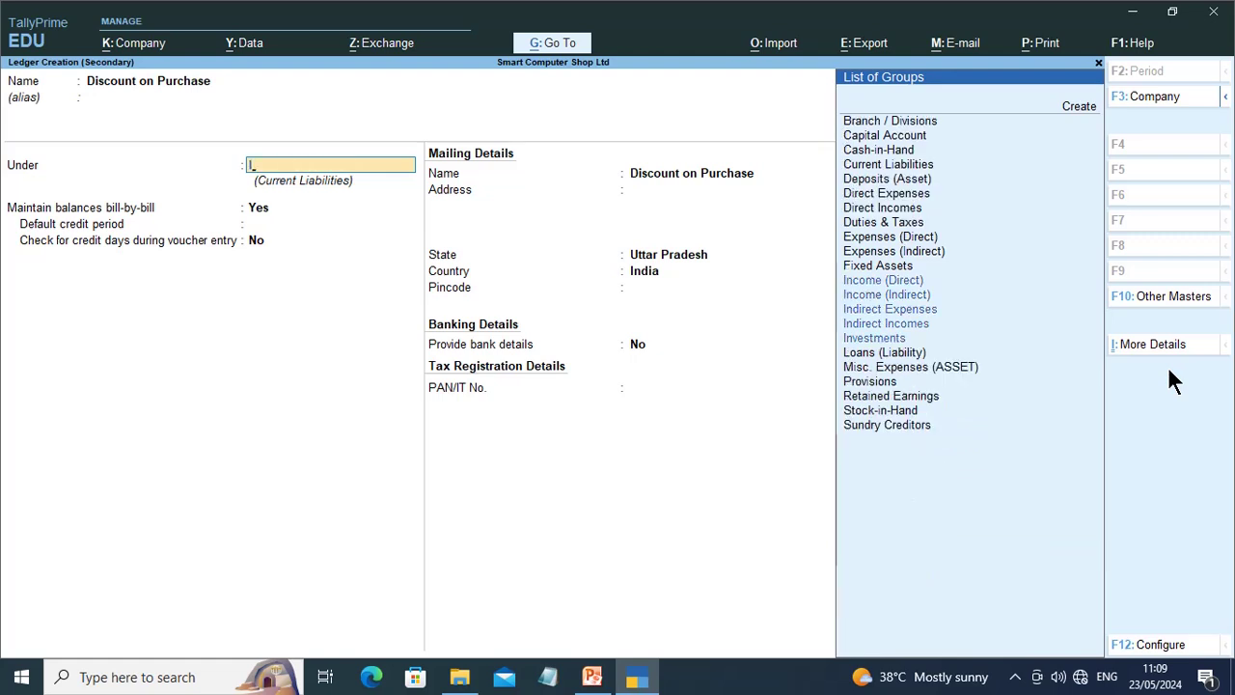
key(Down)
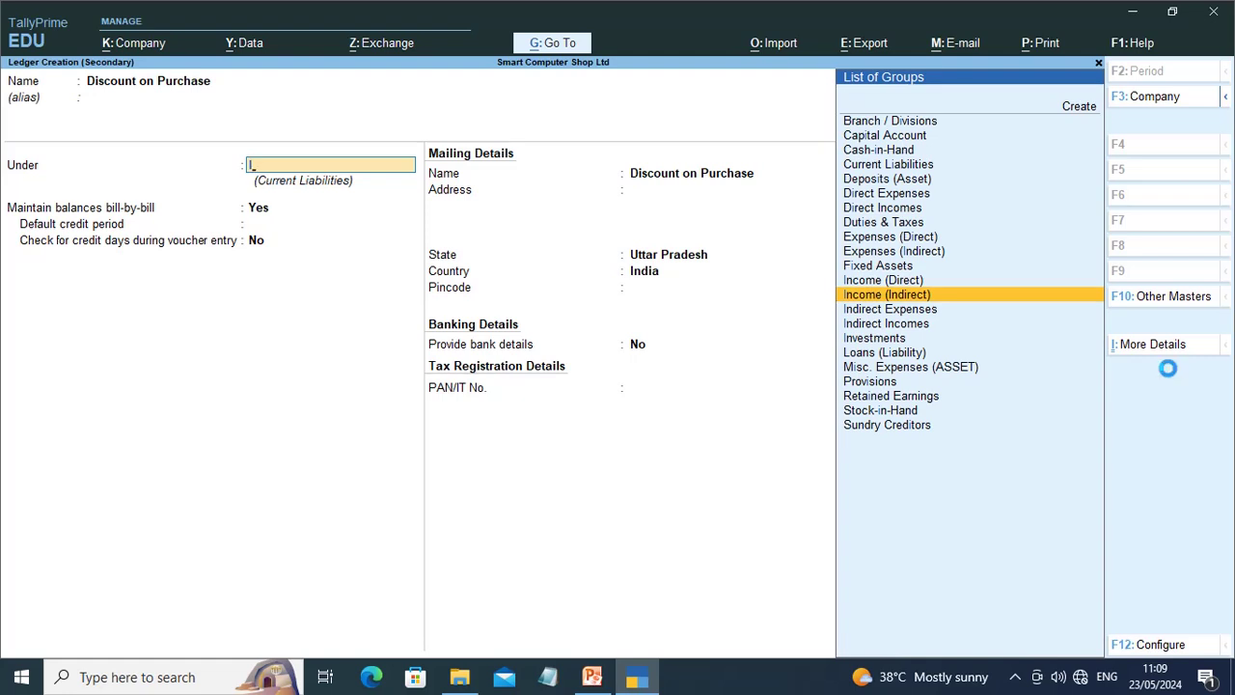
key(Down)
key(Down)
key(Return)
key(Return)
key(Return)
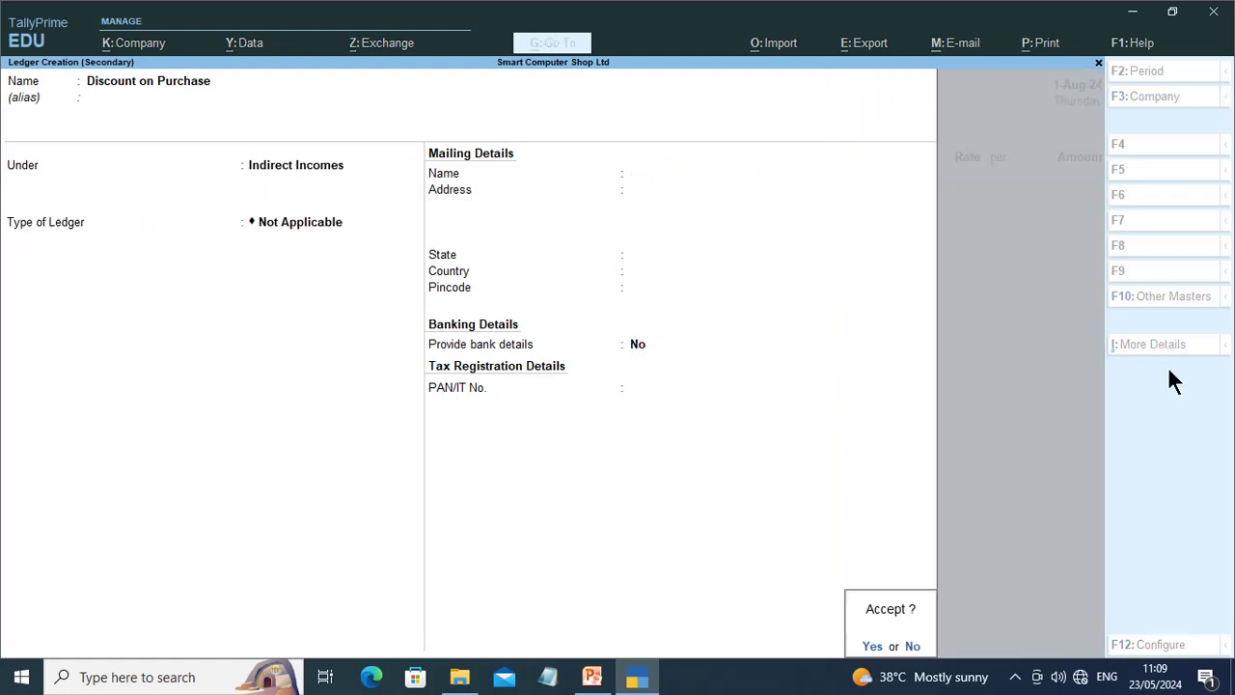
key(Return)
Enter 1000 as the Discount on Purchase amount and finish the list of particulars.
key(Return)
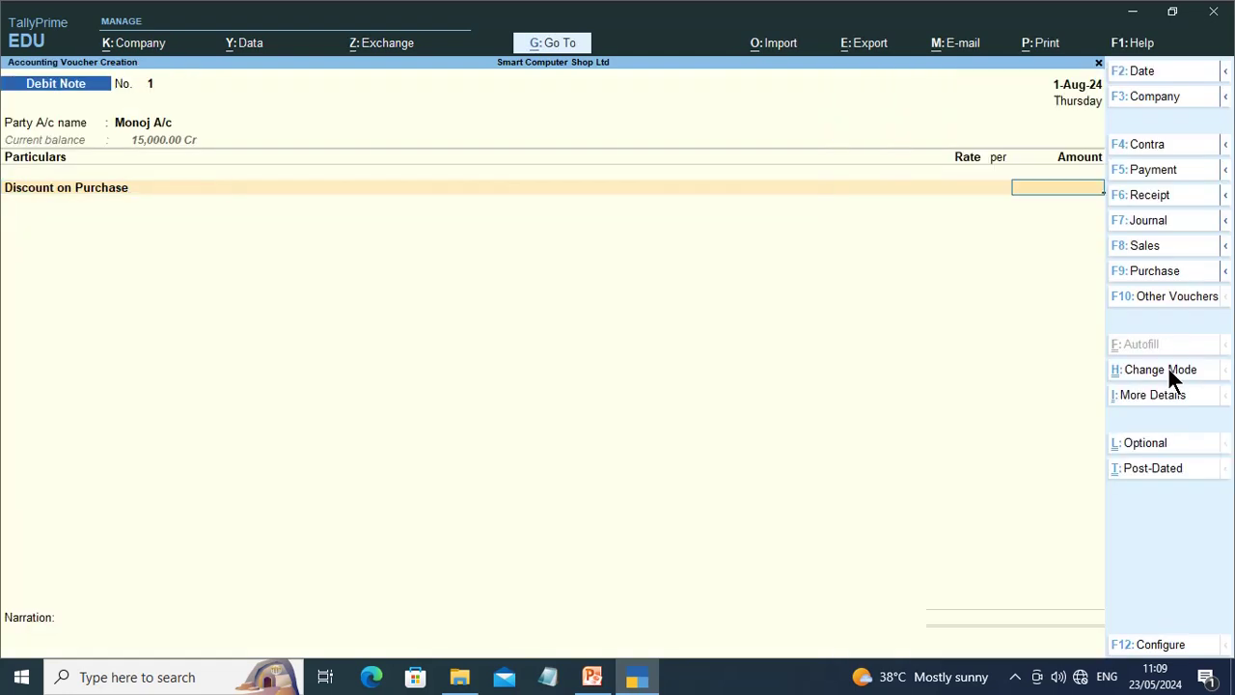
text(1000)
key(Return)
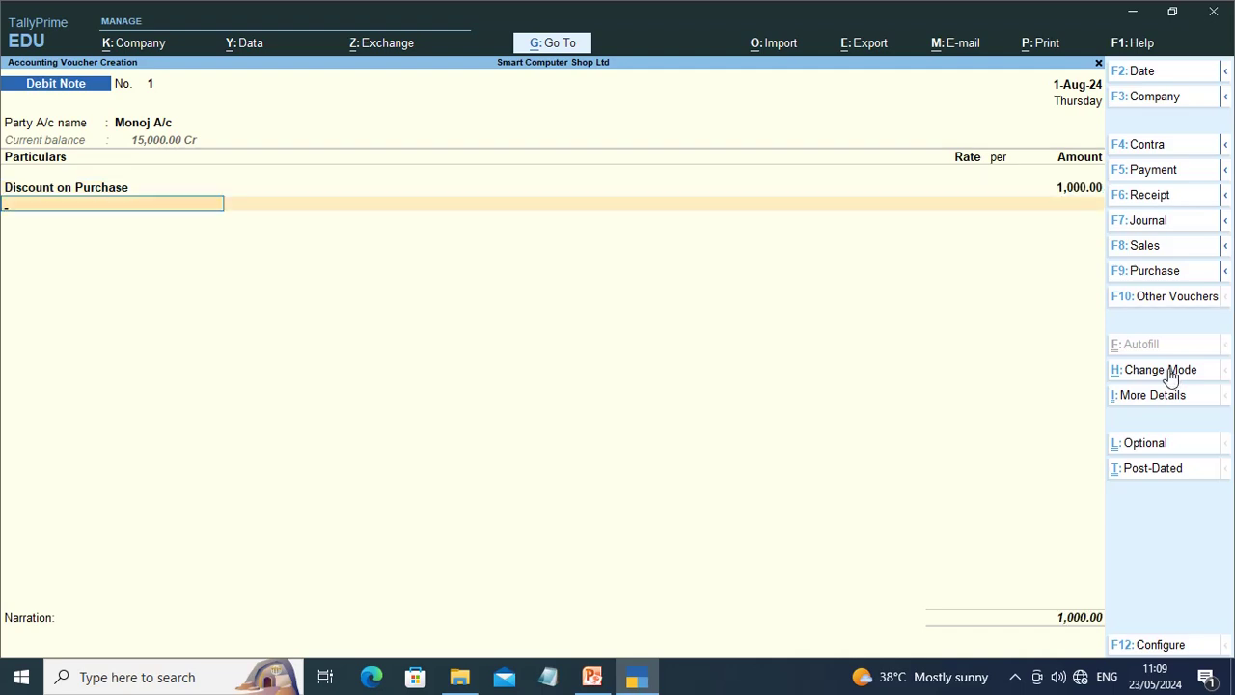
key(Return)
key(Return)
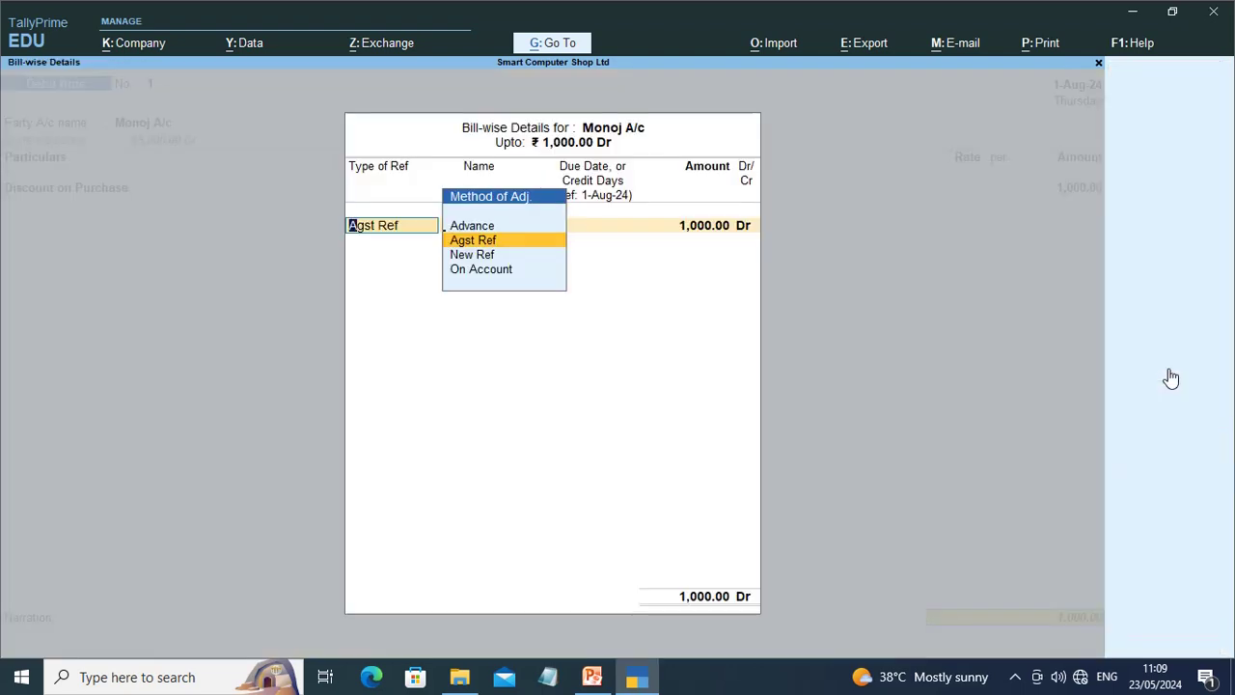
Allocate the full 1,000 debit as Agst Ref to bill 1 in the supplier's bill-wise details.
key(Return)
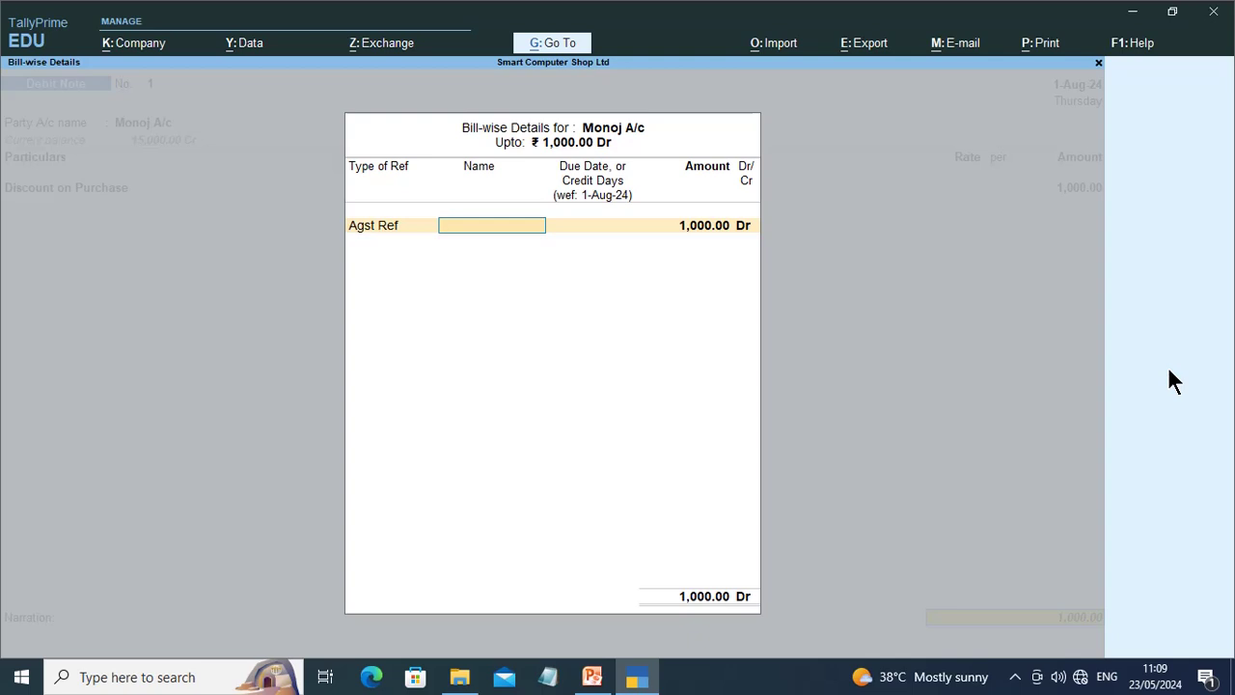
text(1)
key(Return)
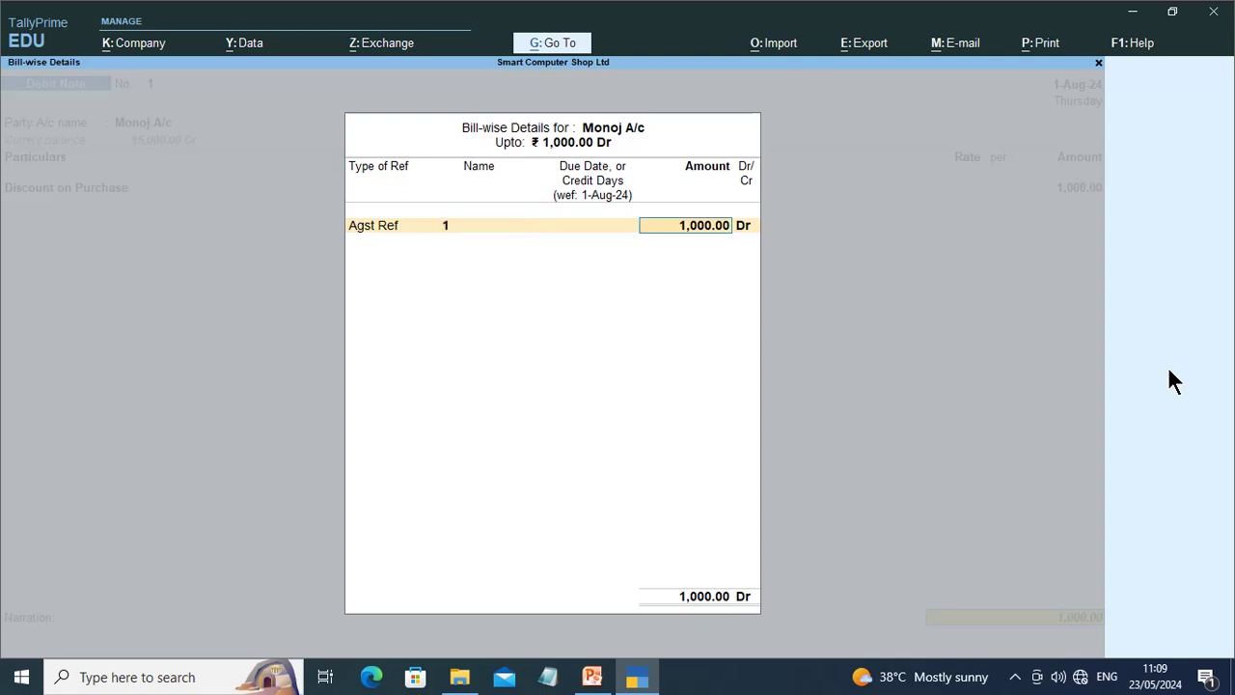
key(Return)
key(Return)
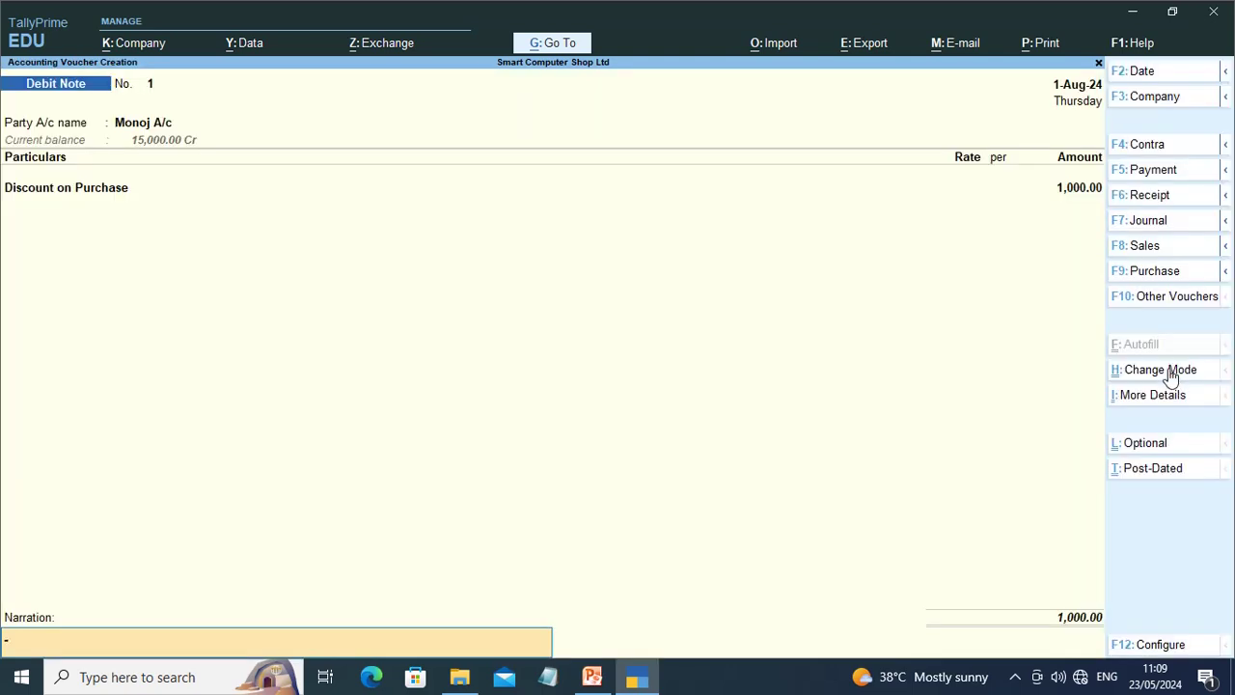
Leave the narration blank and save the debit note.
key(Return)
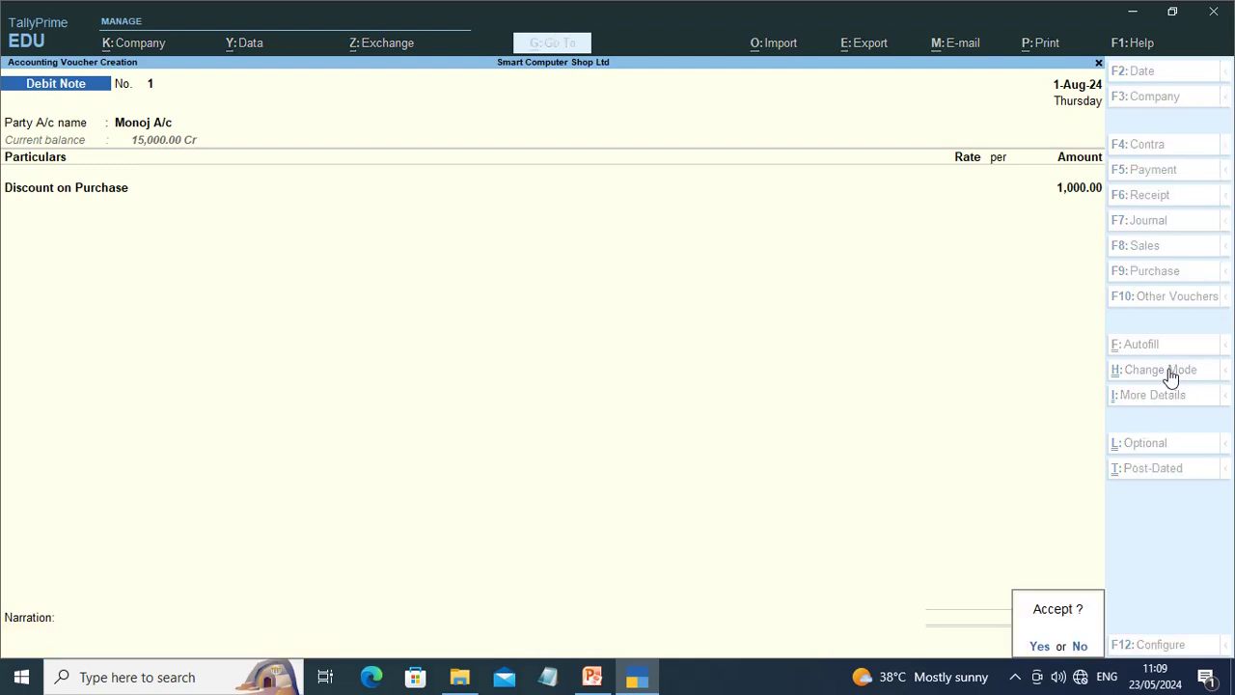
key(Escape)
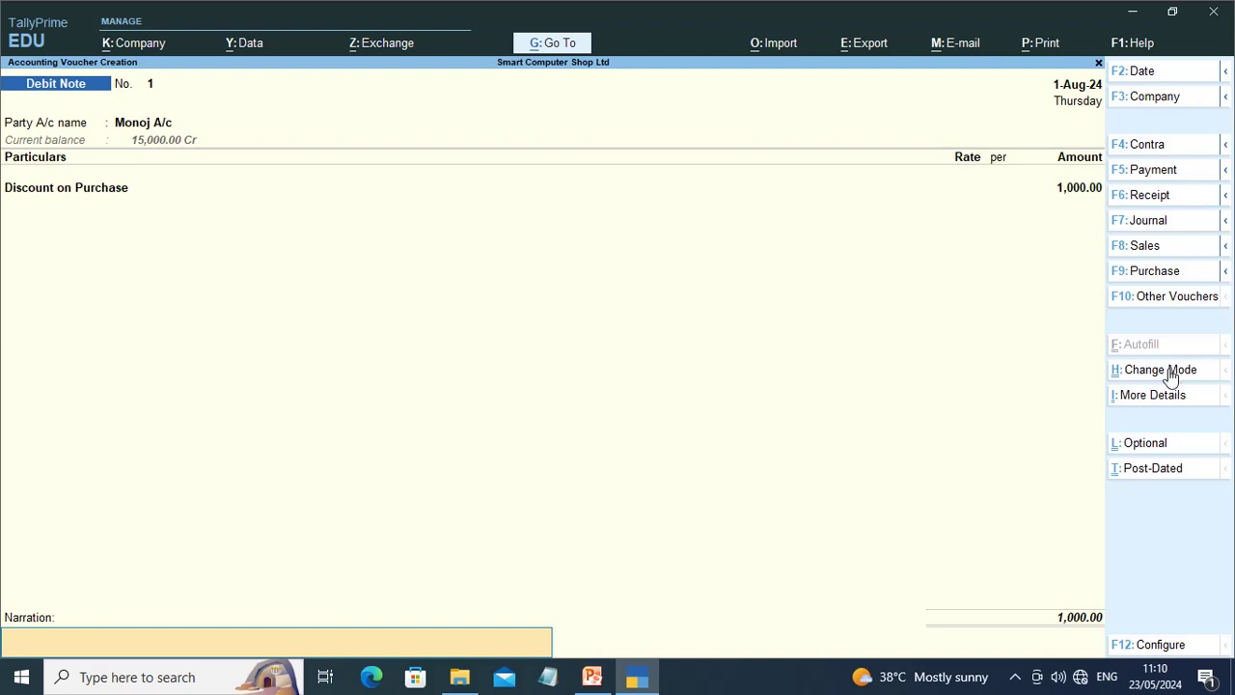
key(Return)
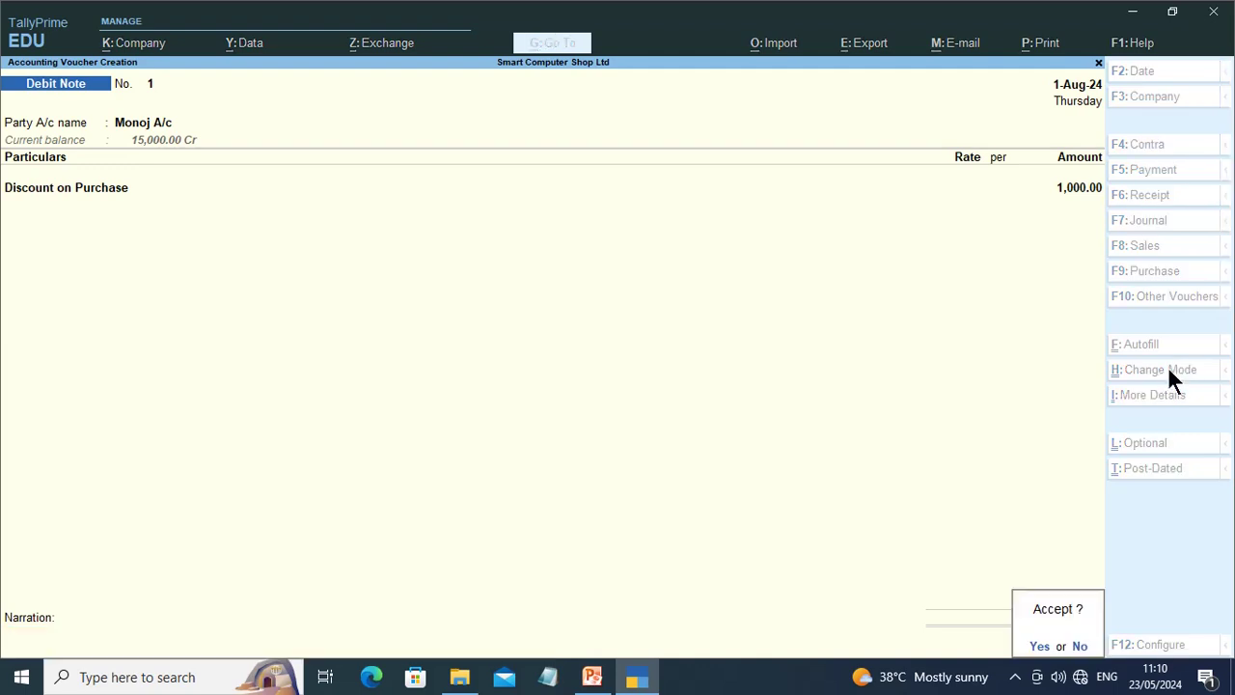
key(Return)
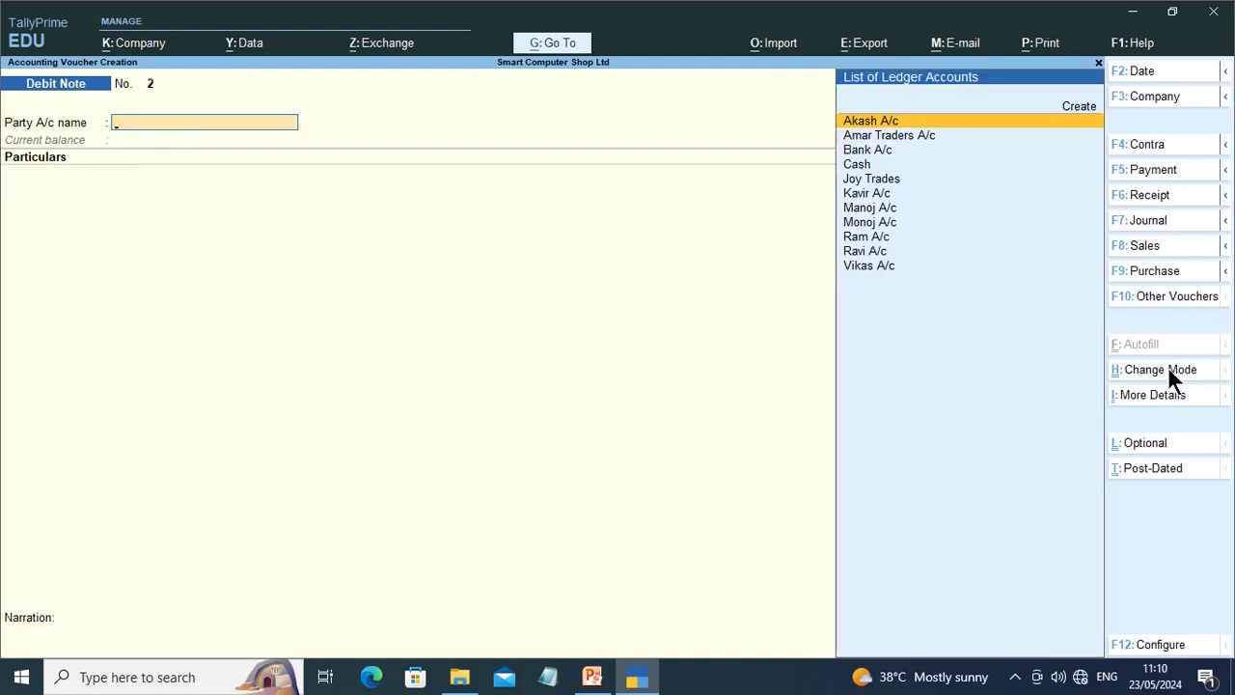
Leave voucher entry and open the Balance Sheet in its detailed view.
key(Escape)
key(Return)
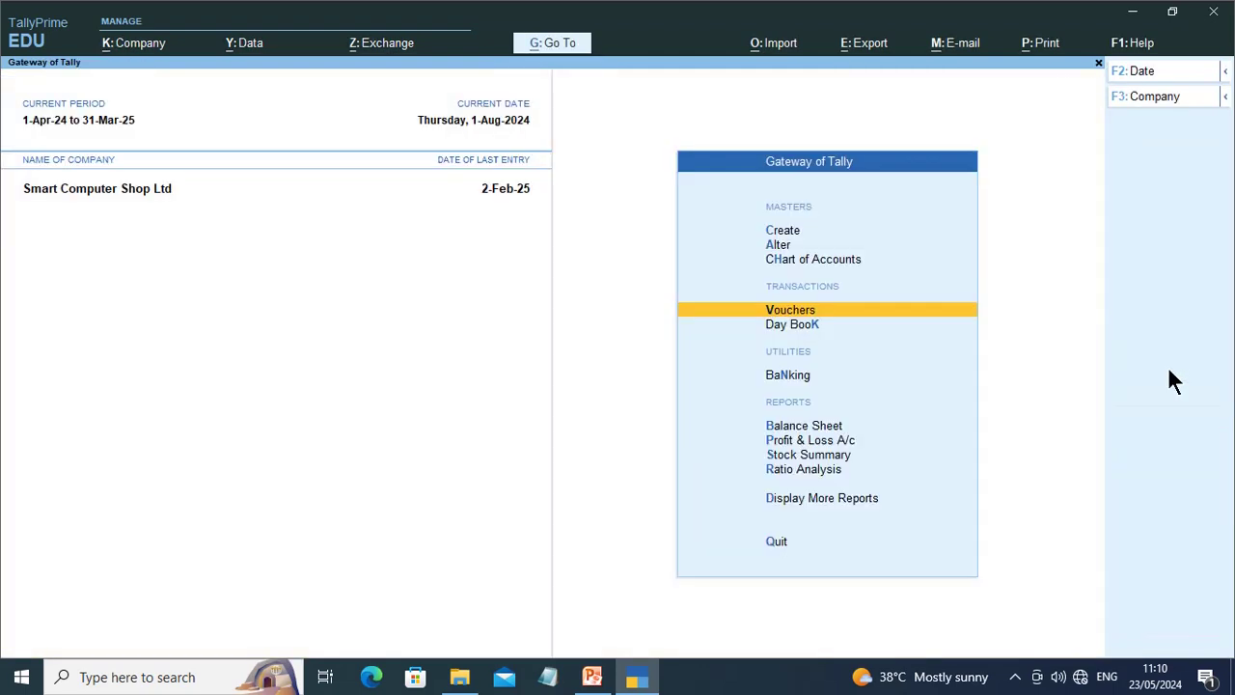
key(Down)
key(Down)
key(Down)
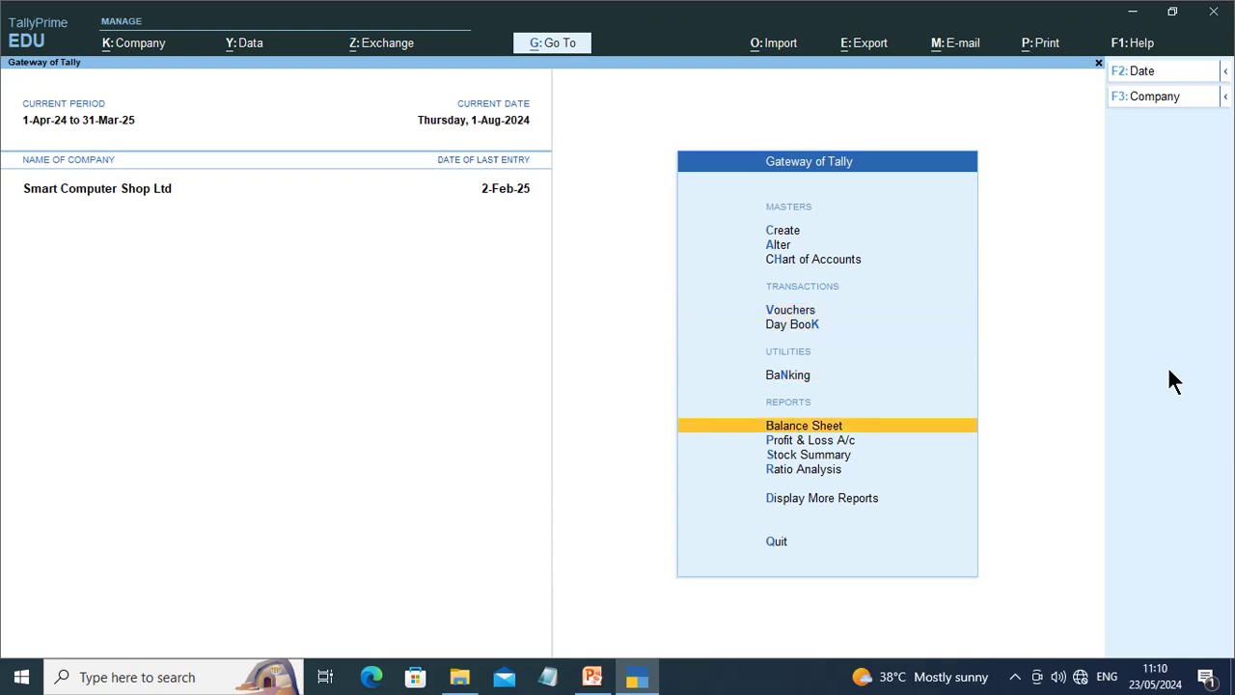
key(Return)
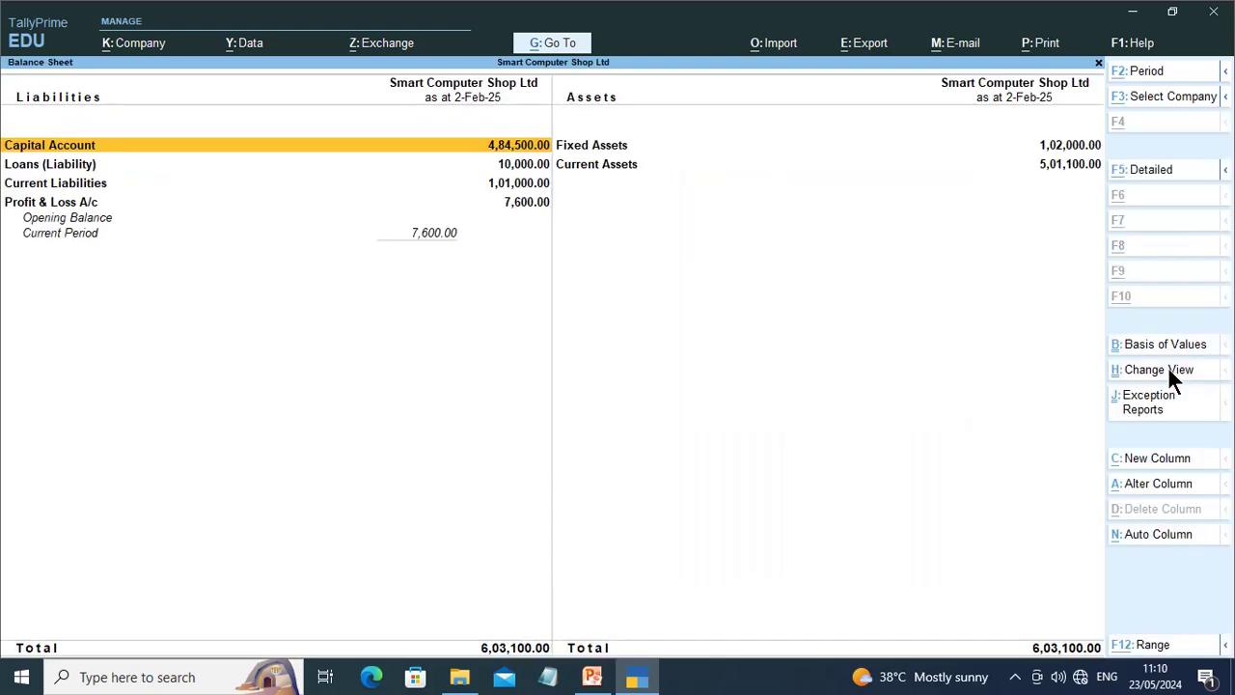
key(alt+F5)
Examine Closing Stock, Sundry Creditors and Bank Accounts in the Balance Sheet for the effect of the discount.
key(Right)
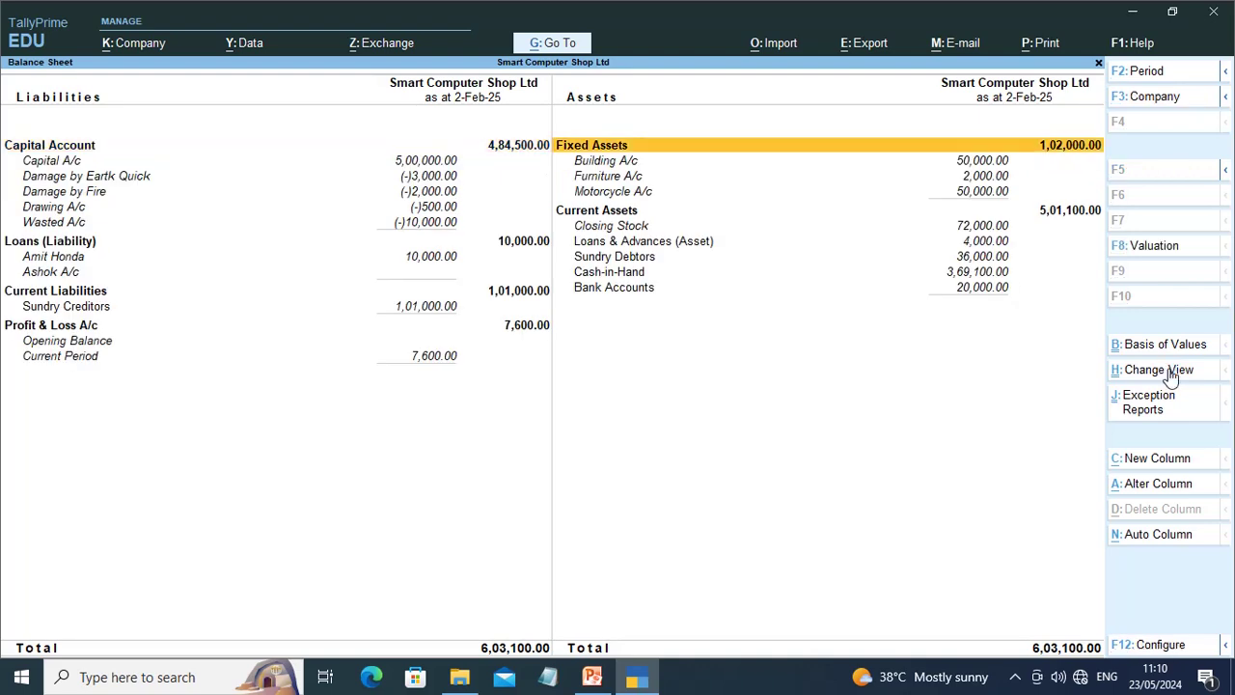
key(Down)
key(Down)
key(Down)
key(Down)
key(Down)
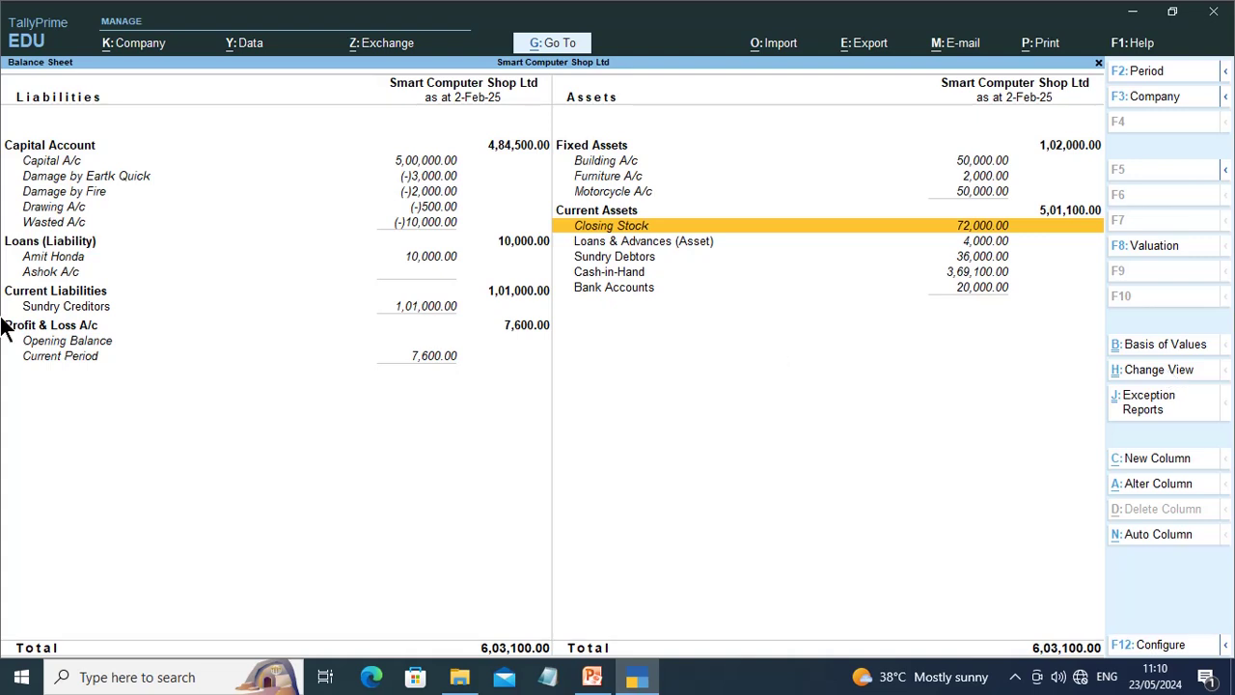
key(Left)
key(Down)
key(Down)
key(Down)
key(Down)
key(Down)
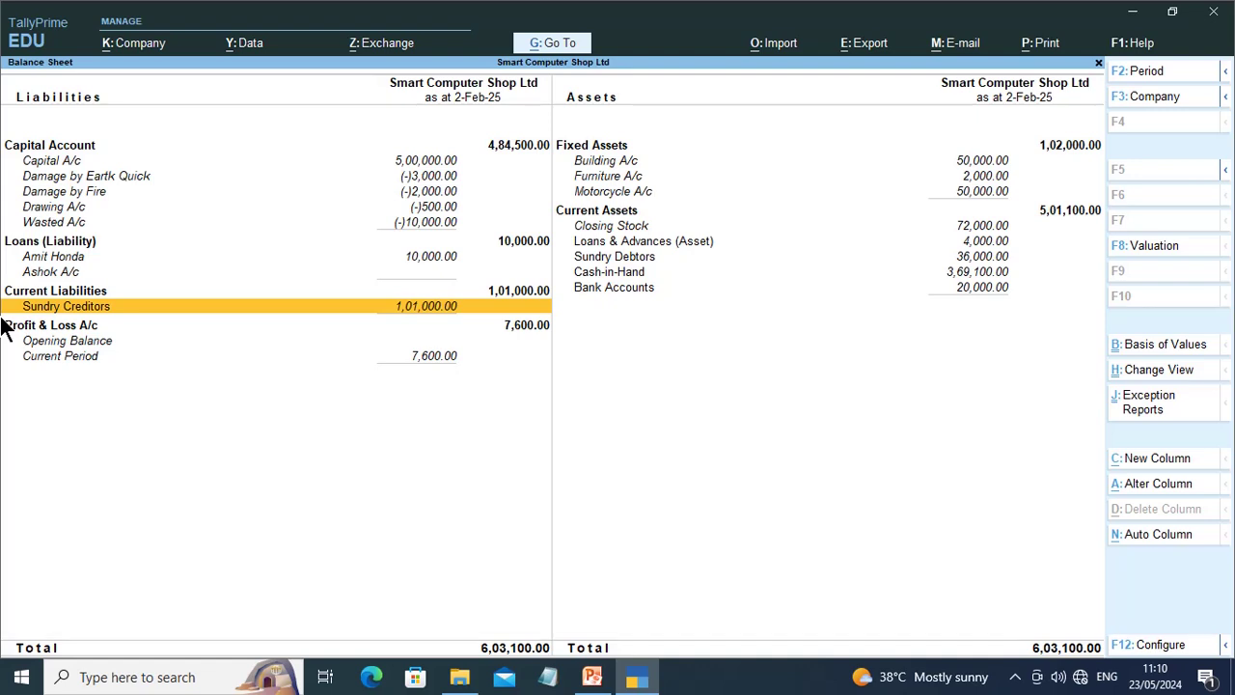
key(Right)
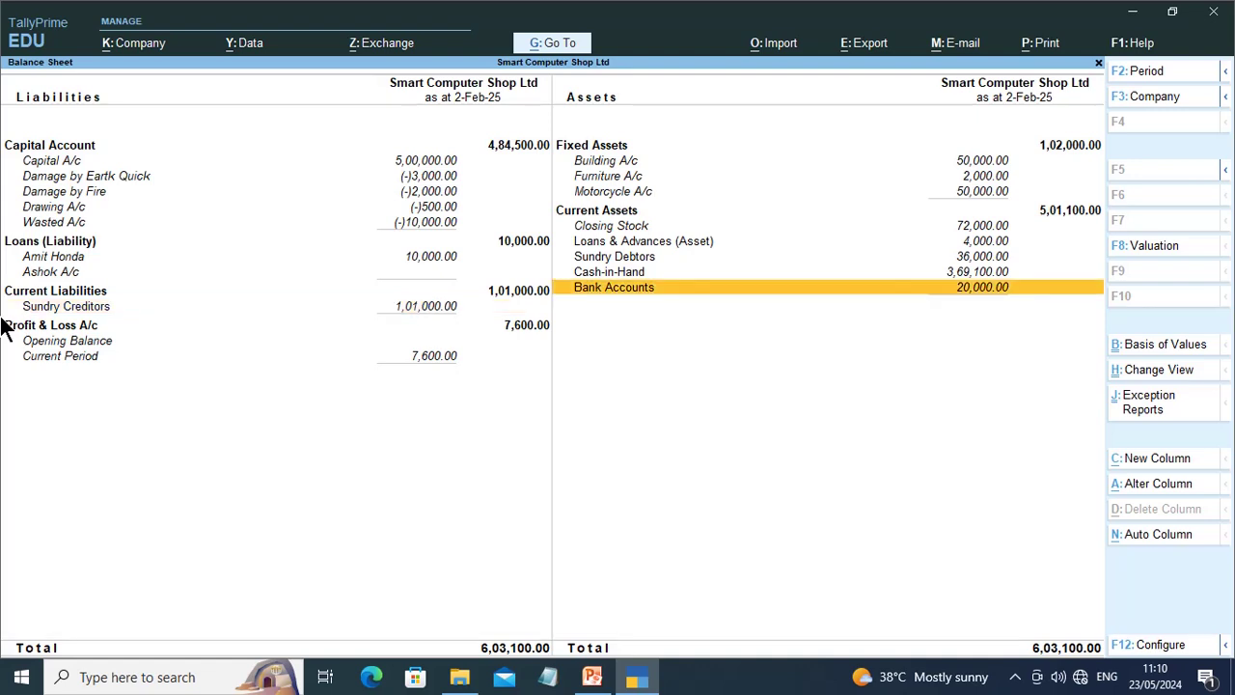
key(Left)
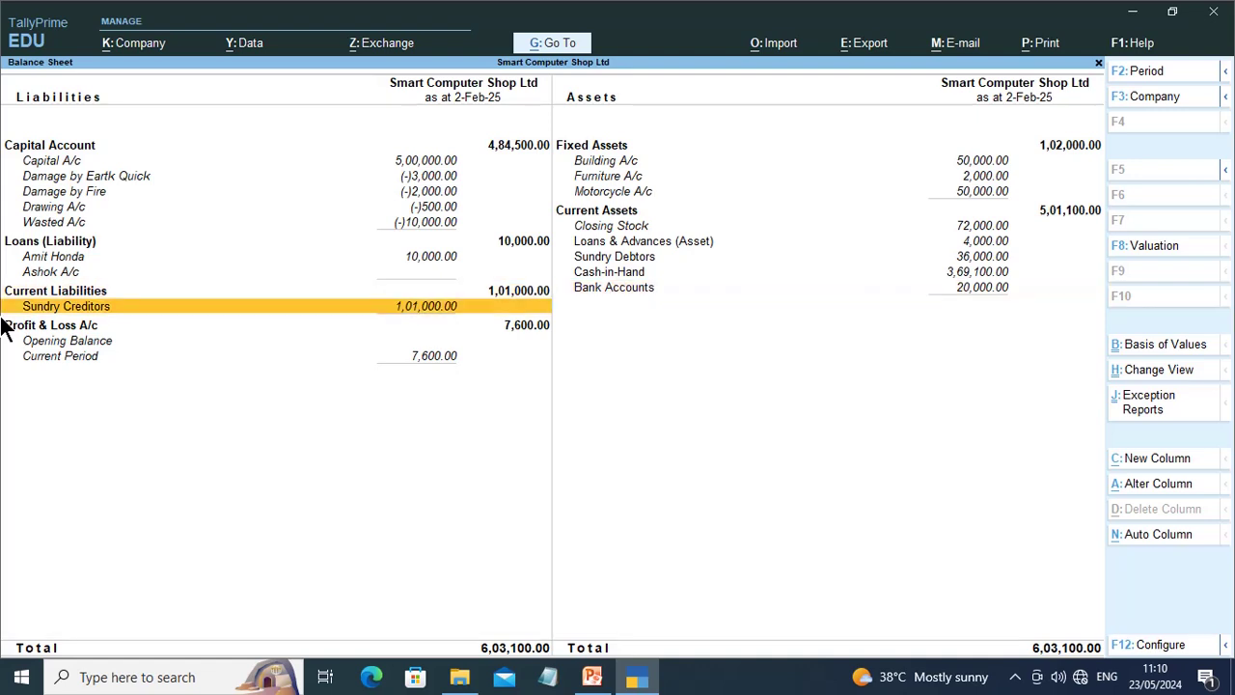
Compare Profit & Loss A/c with Sundry Creditors and the current assets up to Closing Stock, and close the Balance Sheet.
key(Down)
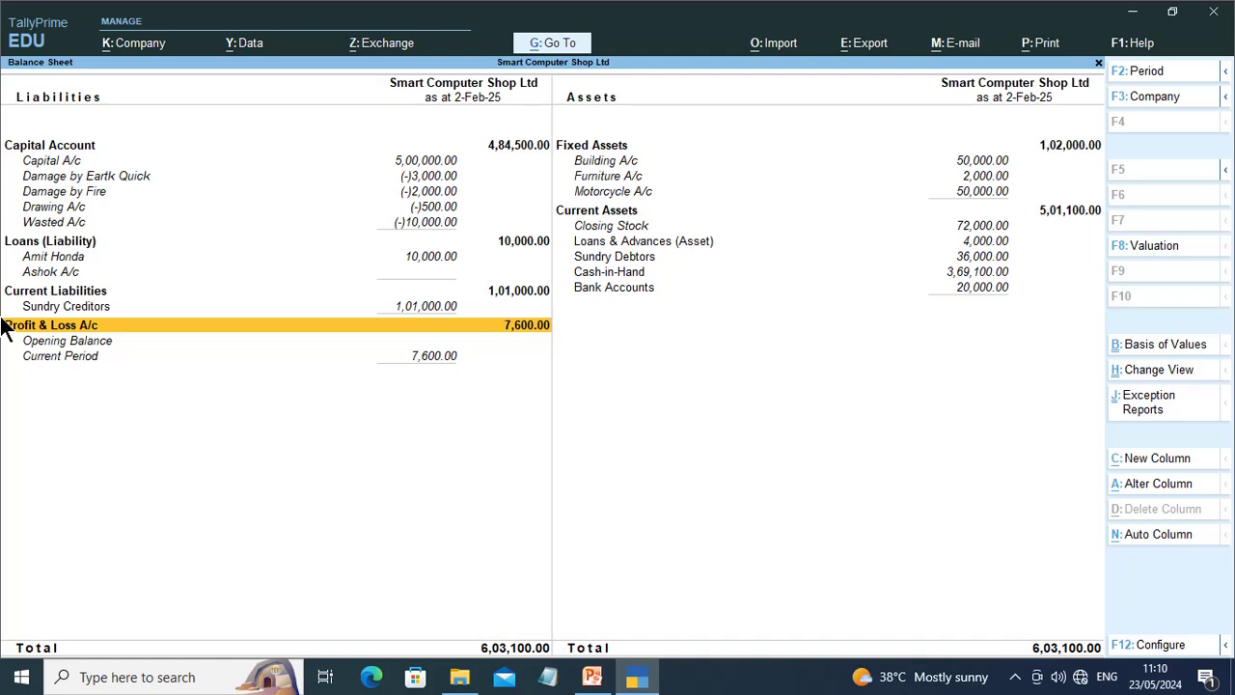
key(Up)
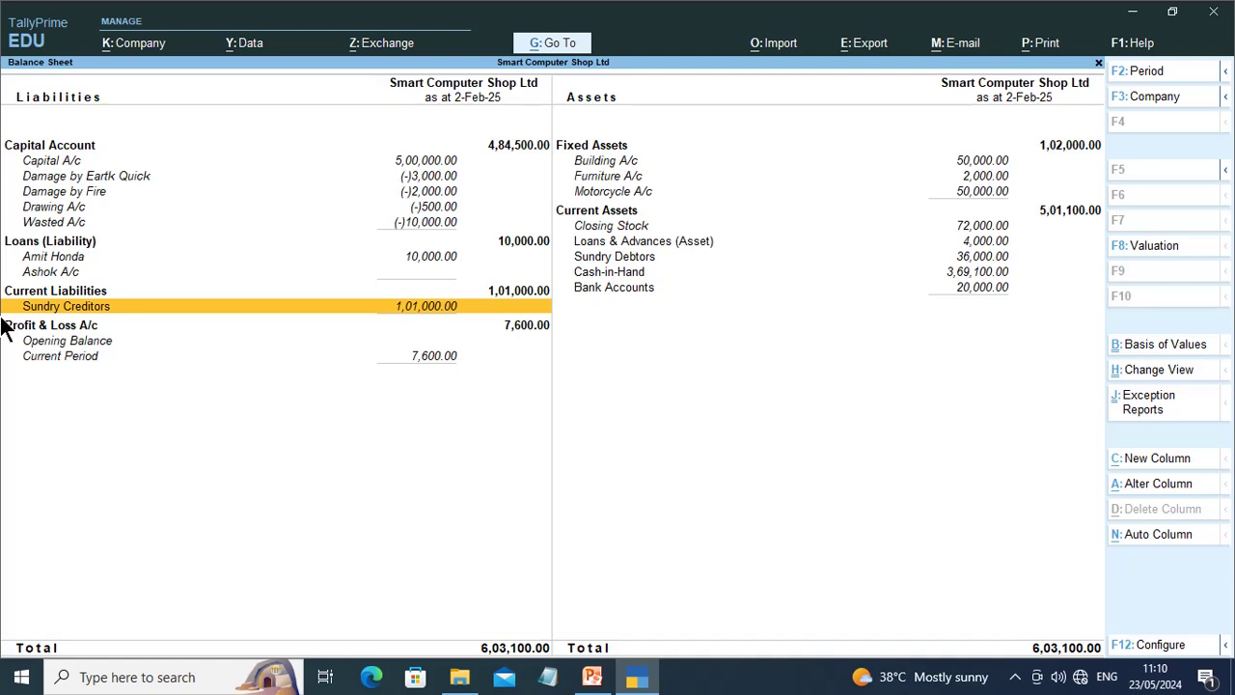
key(Right)
key(Up)
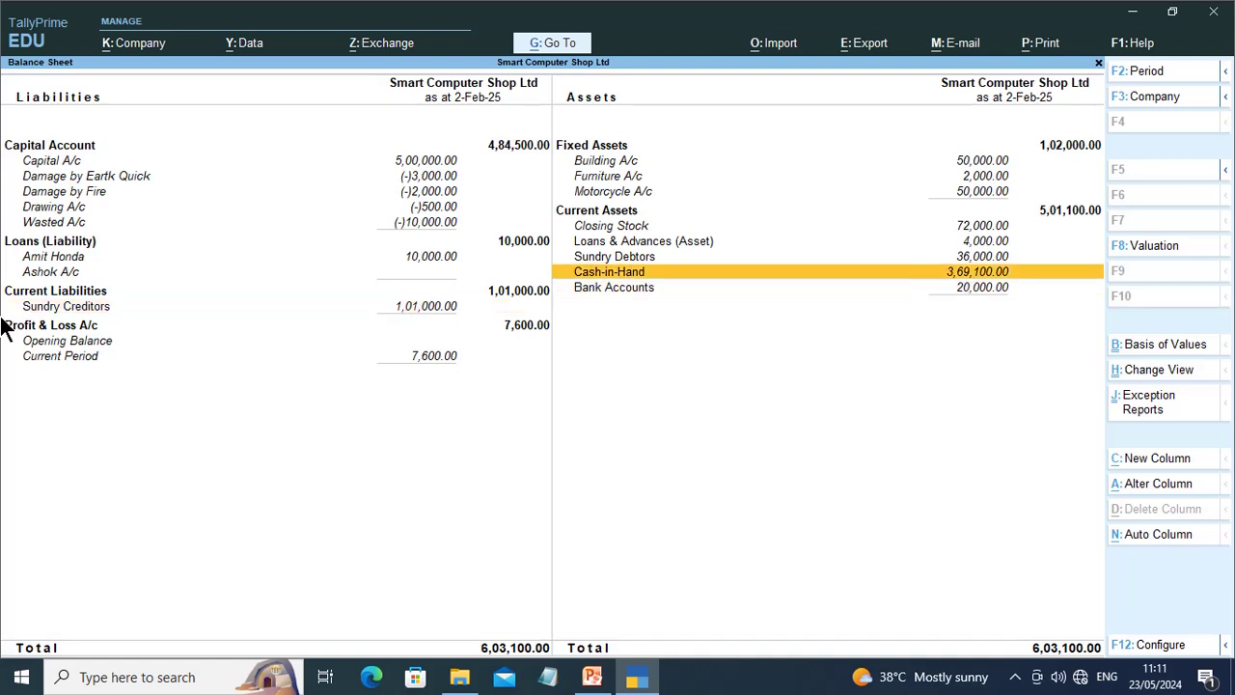
key(Up)
key(Up)
key(Up)
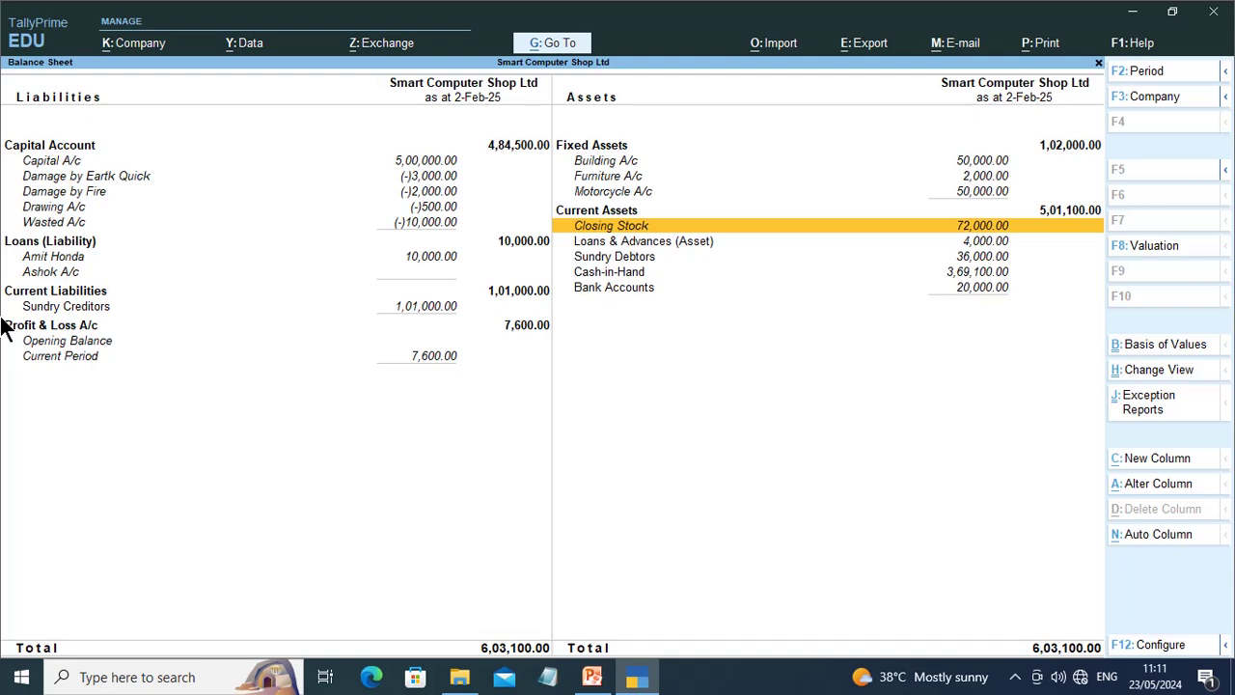
key(Escape)
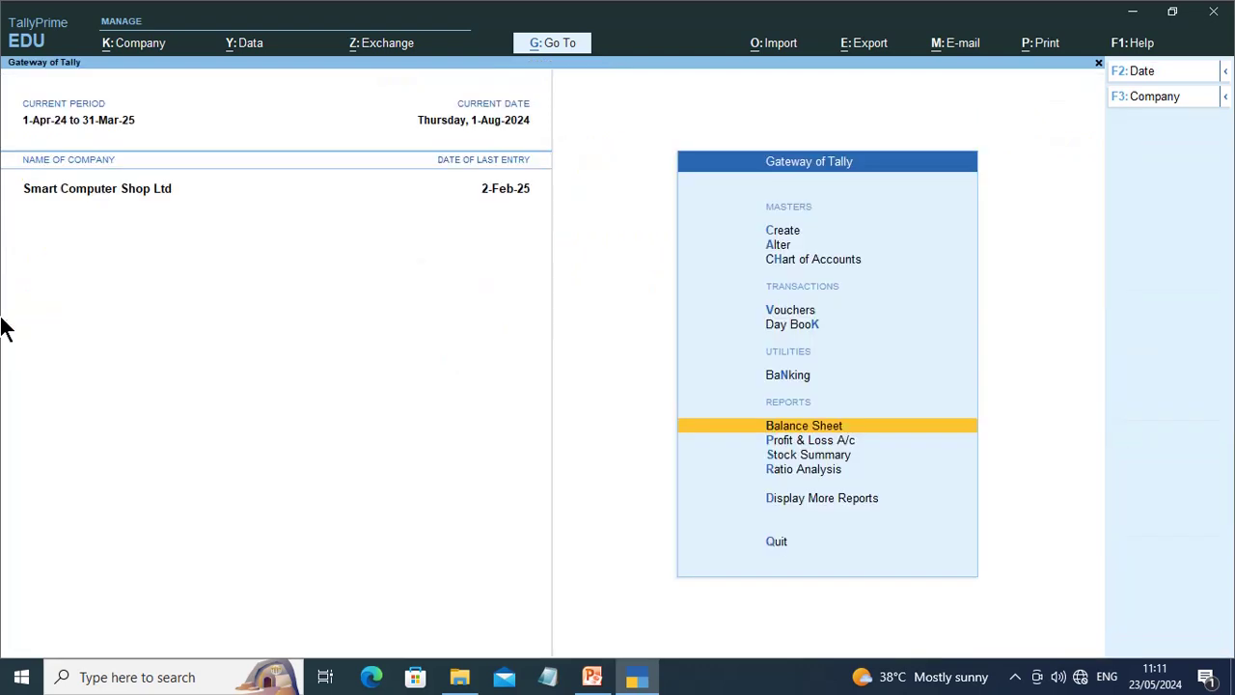